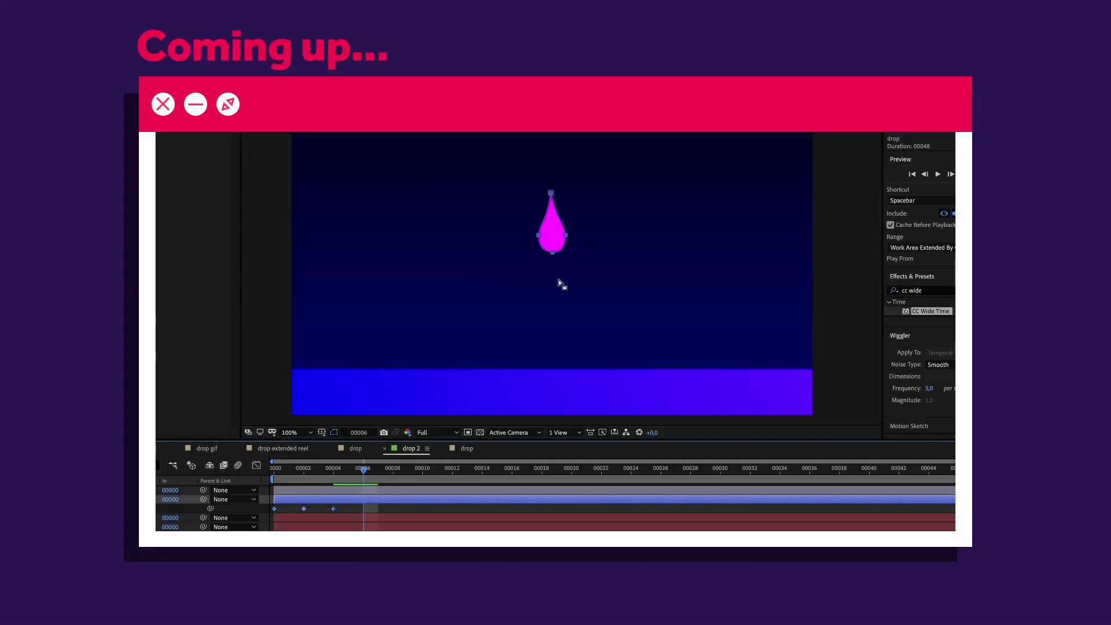
- Drag the drop's lower points down and inward into a narrower teardrop, then advance a frame
shift+click(551, 238)
drag(553, 253, 553, 317)
drag(539, 299, 557, 326)
key(Page_Down)
key(Page_Down)
- Scrub the drop 2 timeline and inspect the background and floor layers' Gradient Ramp settings
alt+click(558, 274)
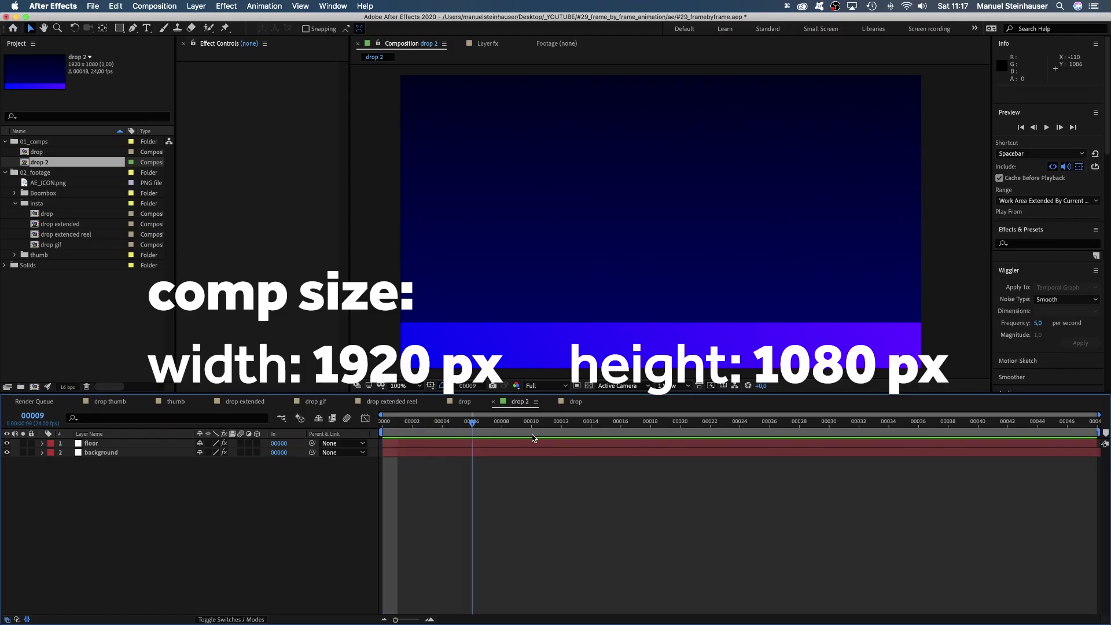
drag(471, 423, 382, 469)
click(99, 453)
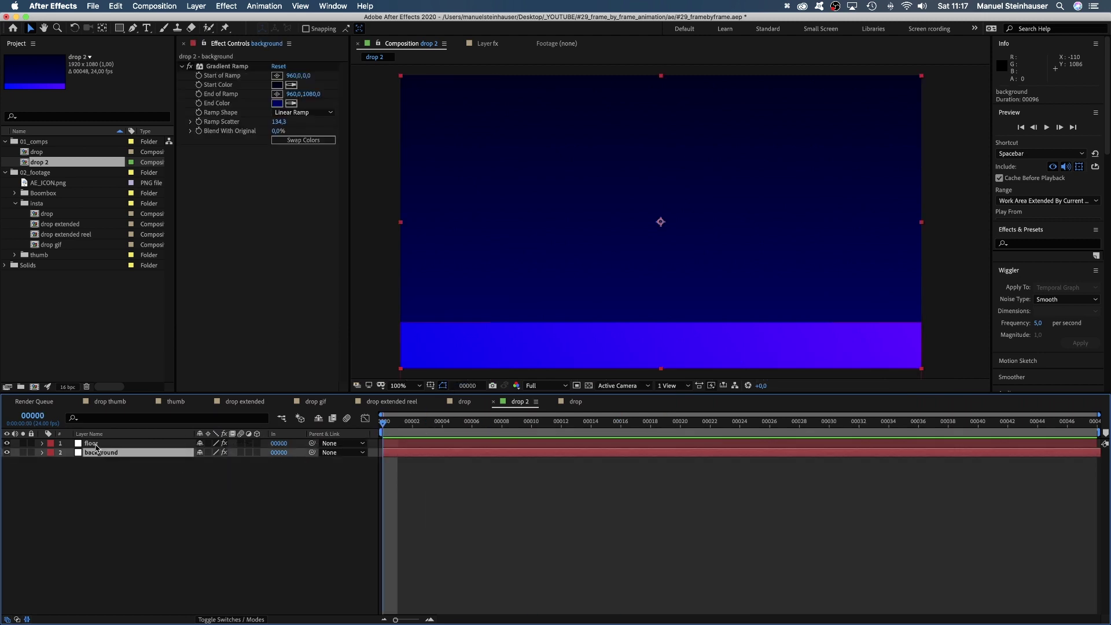
click(92, 444)
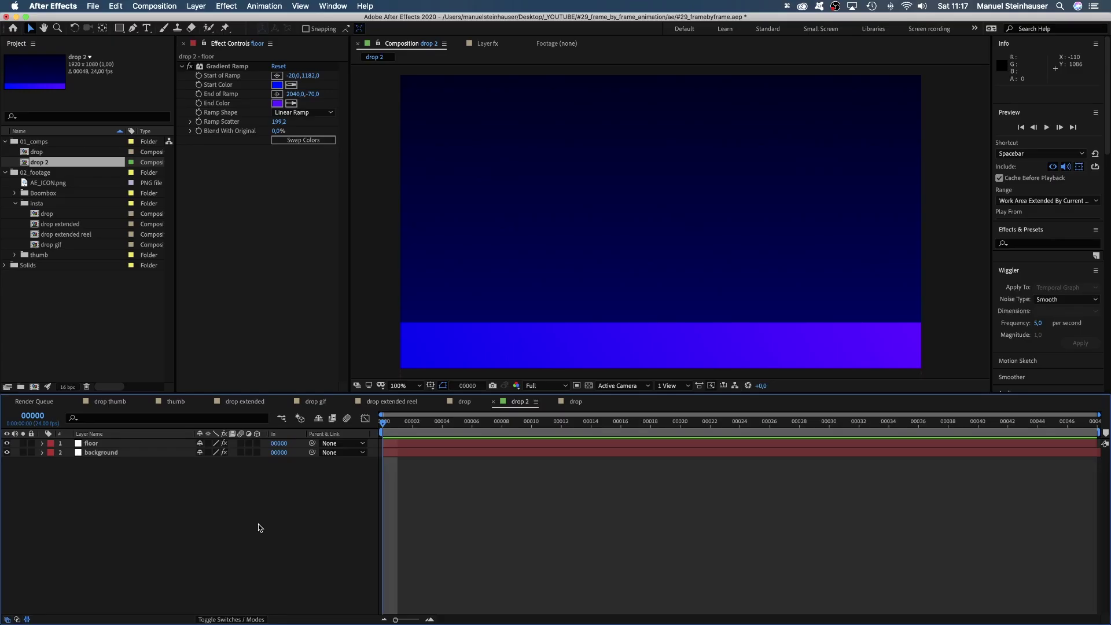
- Create a new adjustment layer and name it fx
key(alt+super+y)
key(Return)
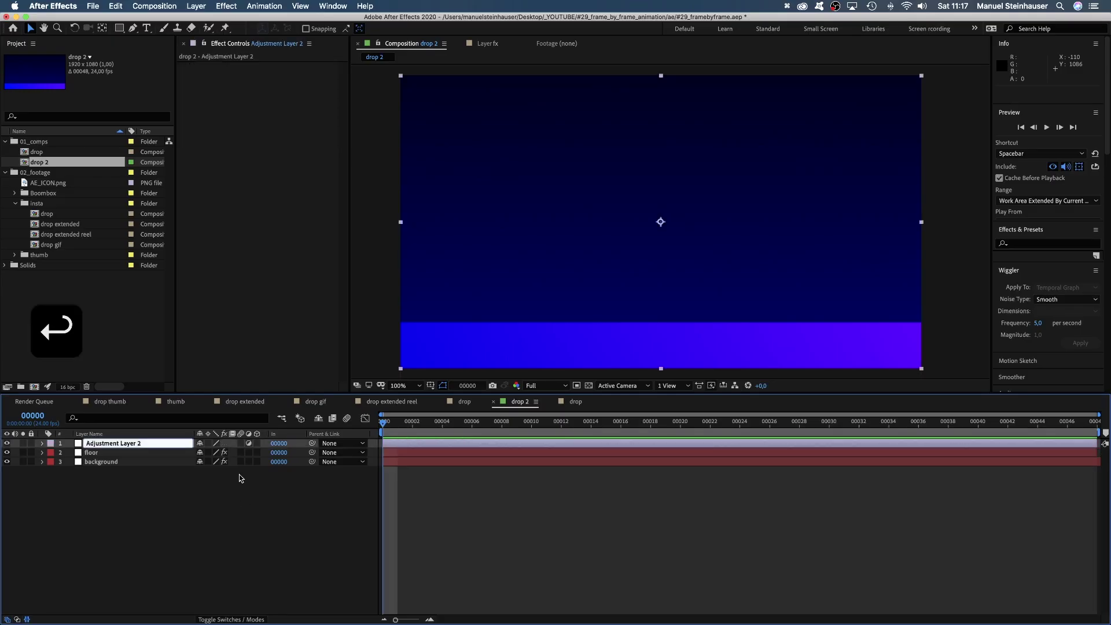
text(fx)
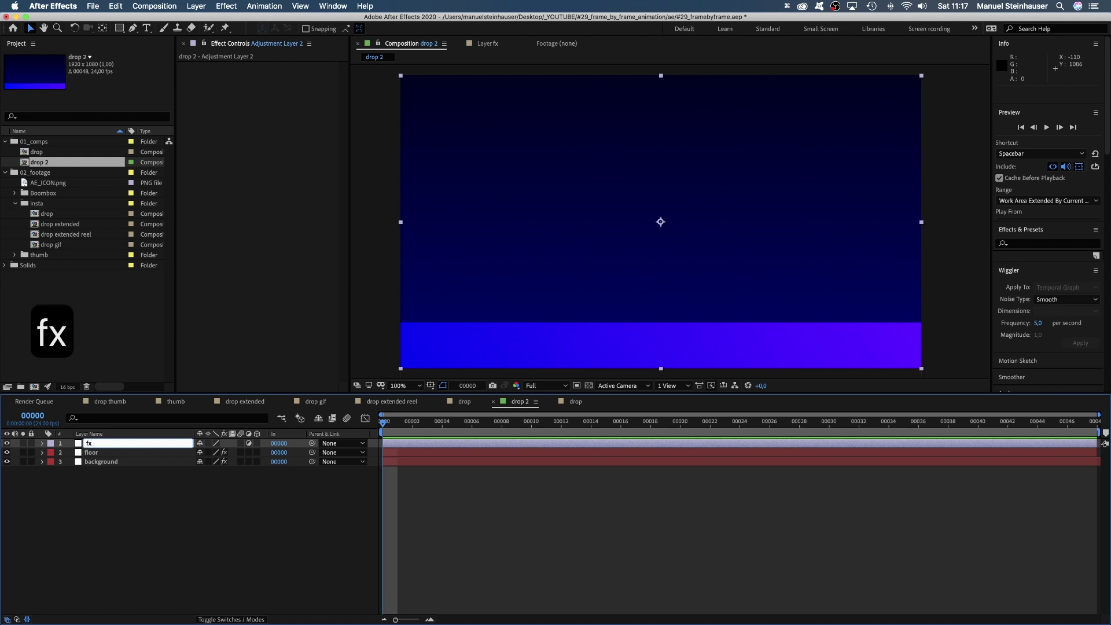
key(Return)
- Apply Posterize Time to the fx layer with a frame rate of 12
click(1024, 244)
text(posteri)
click(1022, 203)
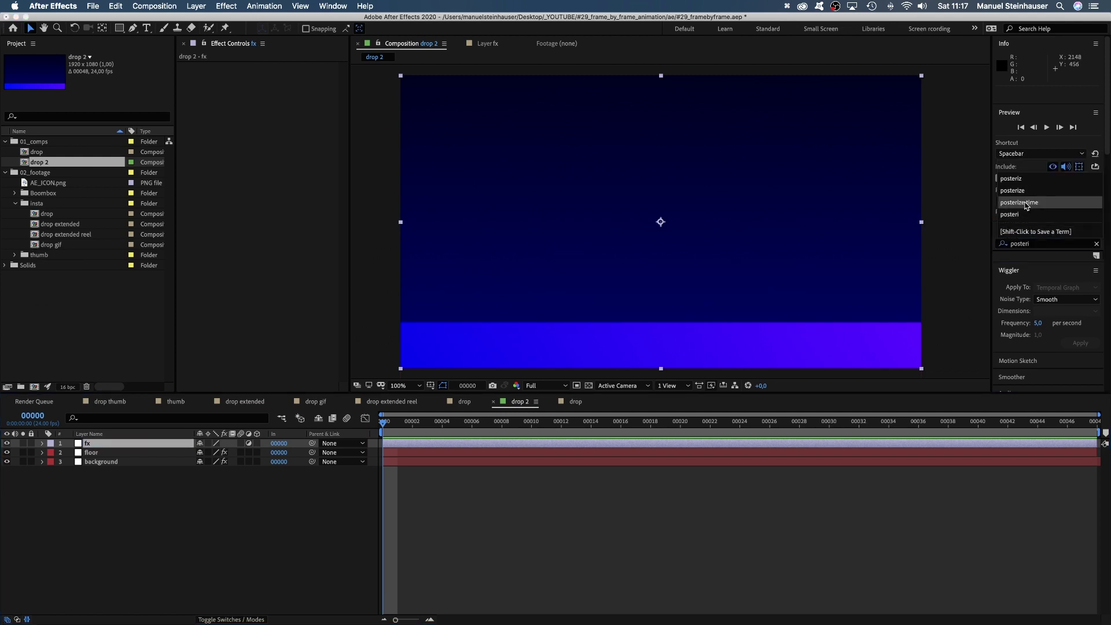
drag(1018, 267, 648, 304)
text(12)
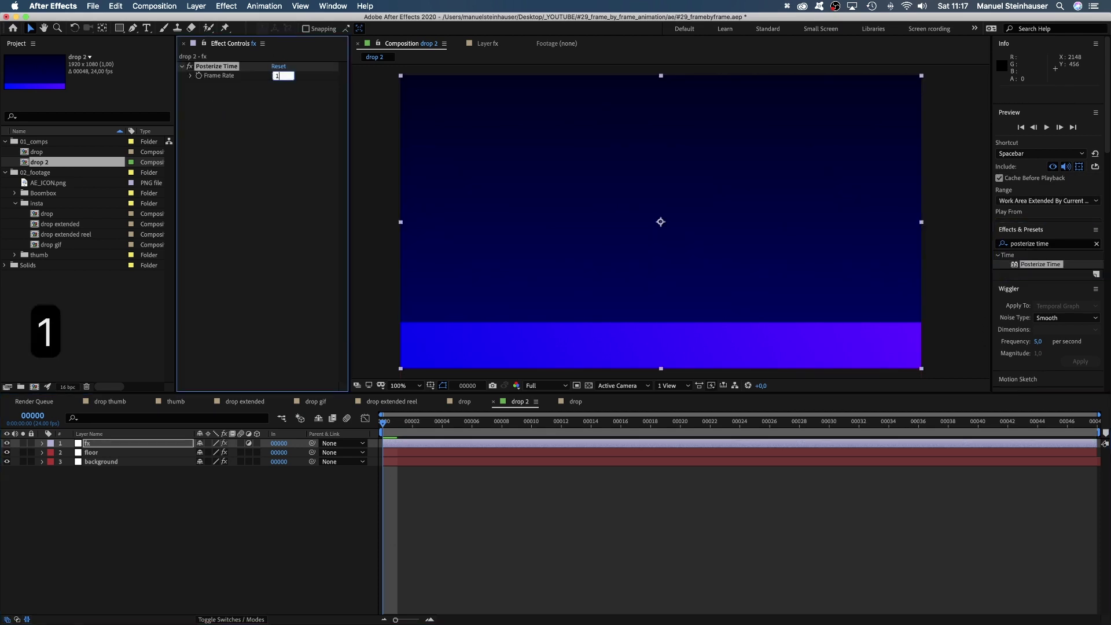
key(Return)
click(178, 524)
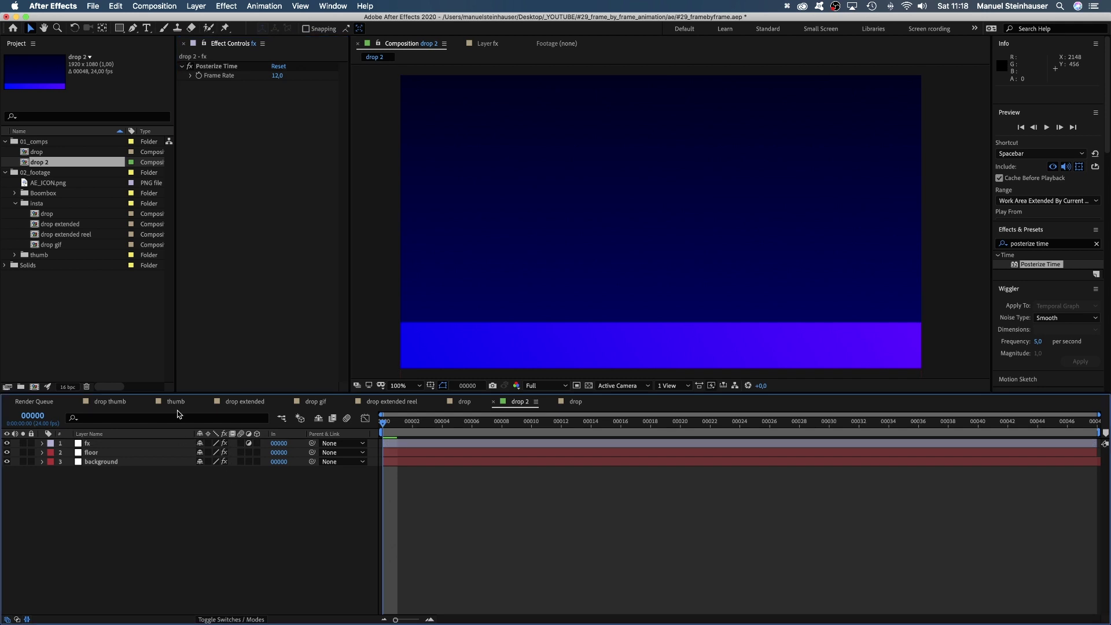
- Create a composition-centred ellipse shape layer and expand its Ellipse Path properties
drag(119, 27, 144, 49)
double_click(119, 27)
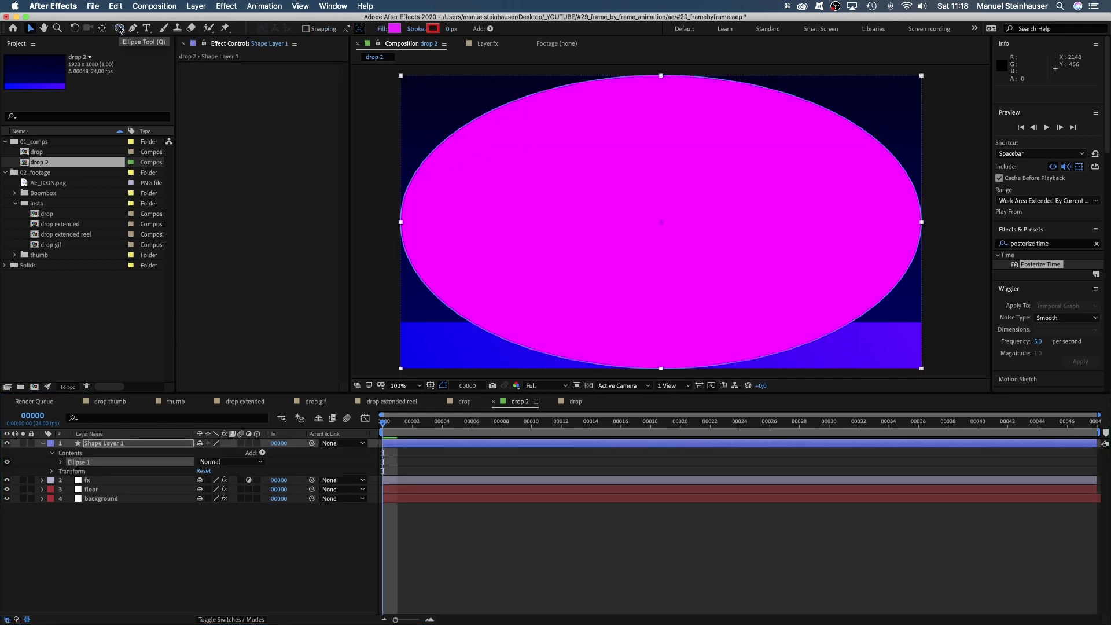
click(61, 462)
click(71, 472)
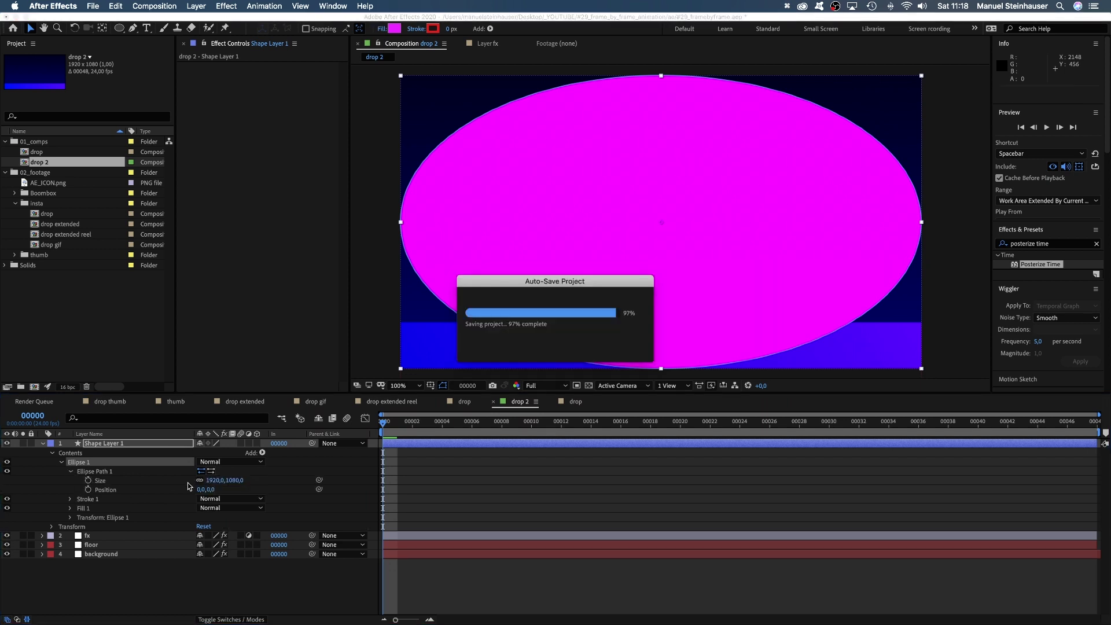
- Set the ellipse size to 100×100 and convert it to a Bezier path
click(212, 481)
text(100)
key(Tab)
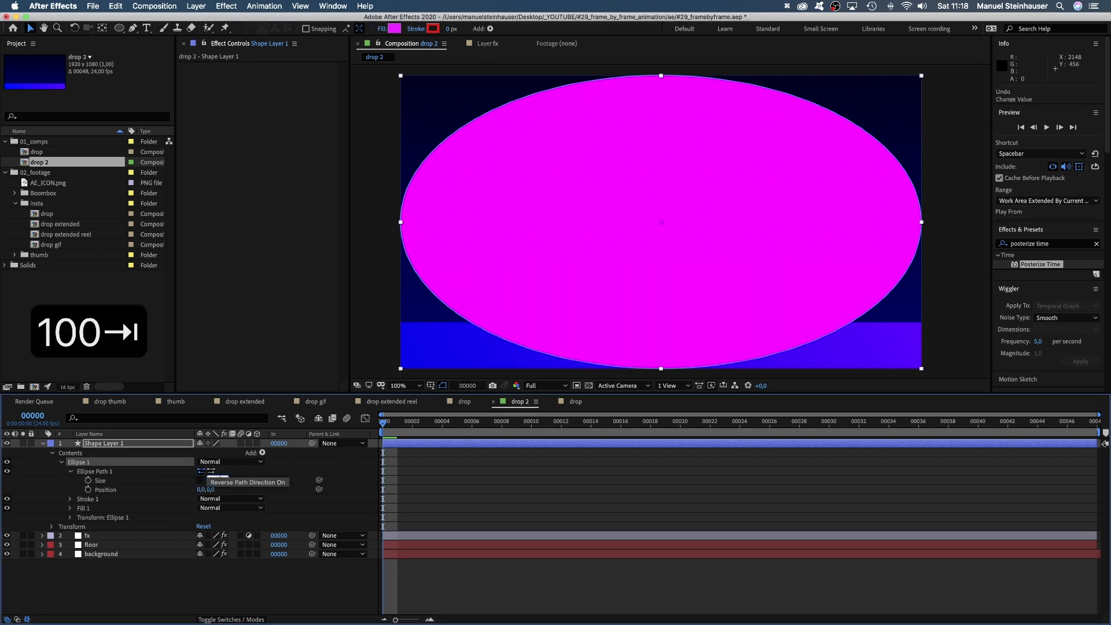
text(100)
key(Return)
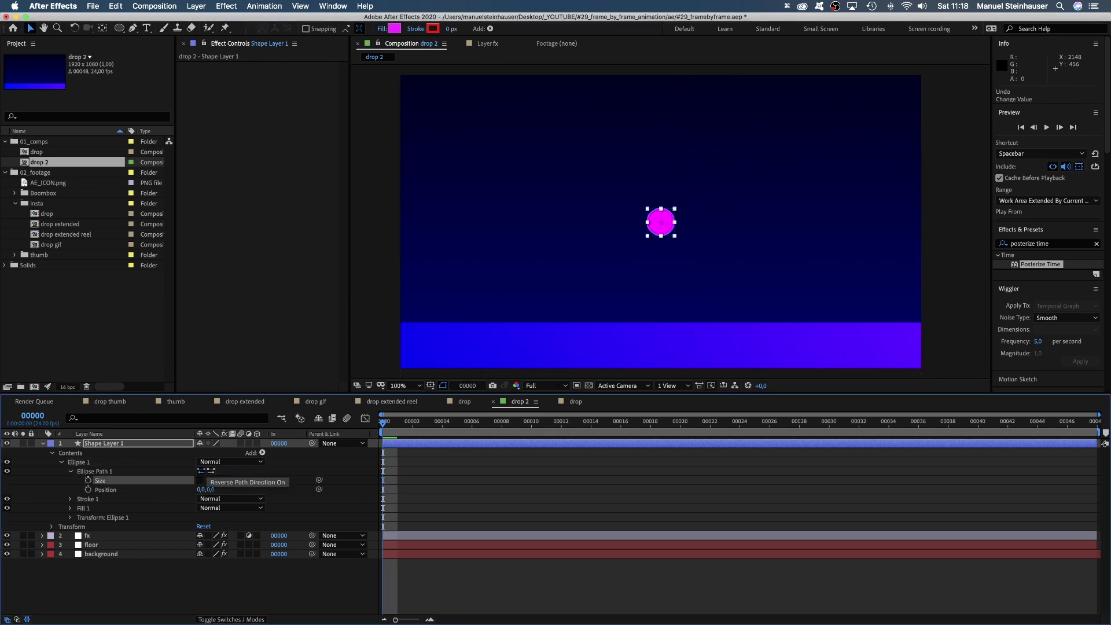
right_click(102, 472)
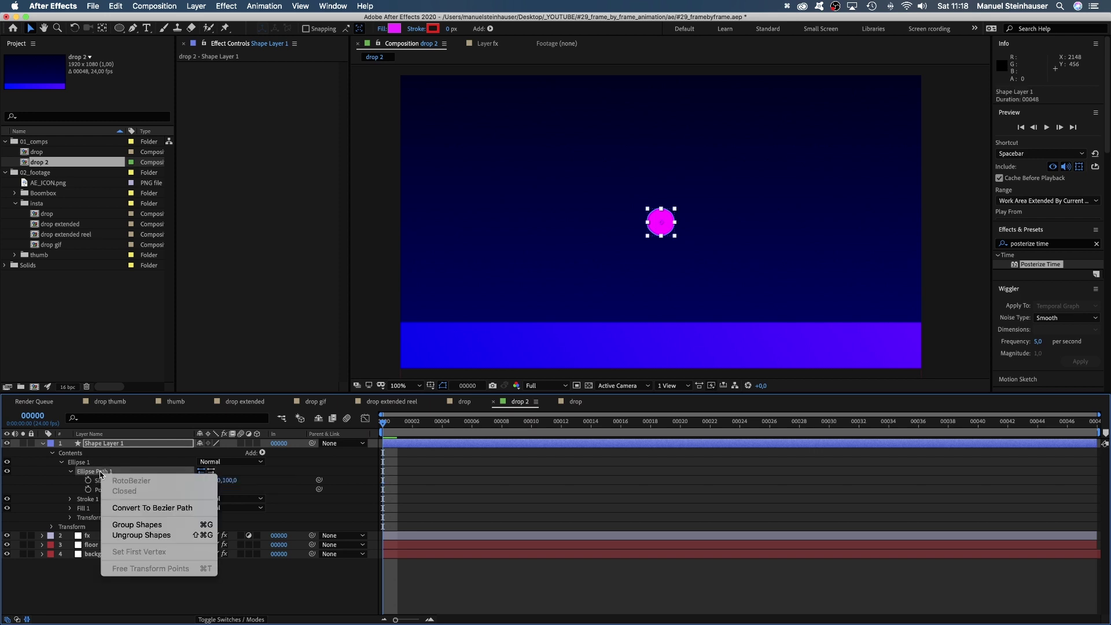
click(124, 509)
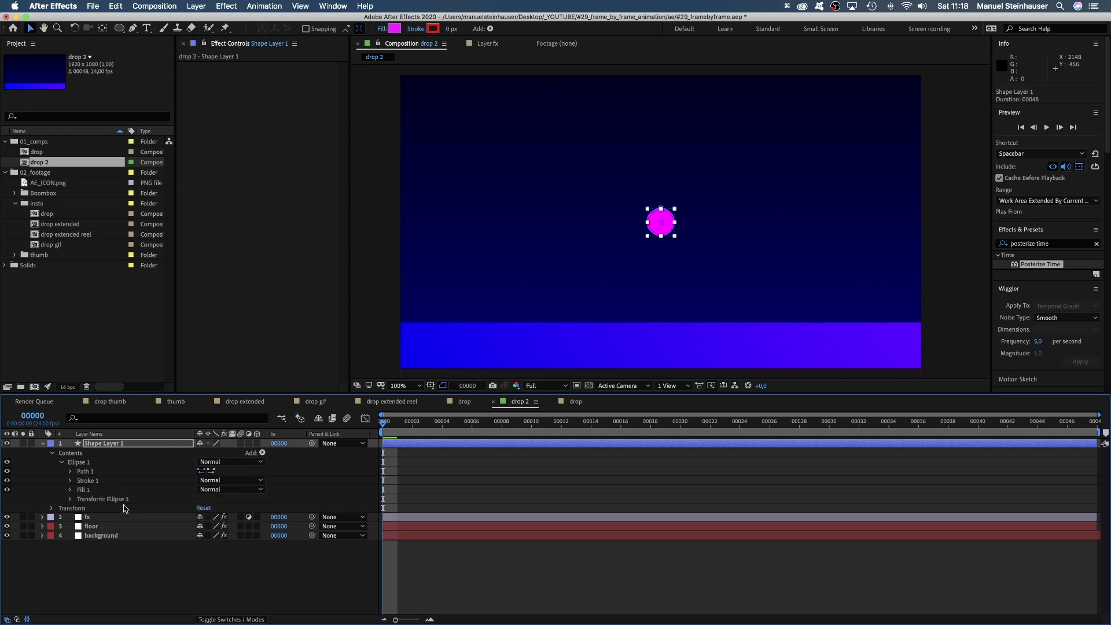
- Move the circle near the top, key its Path at frame 0, and go to frame 2
click(70, 472)
click(102, 481)
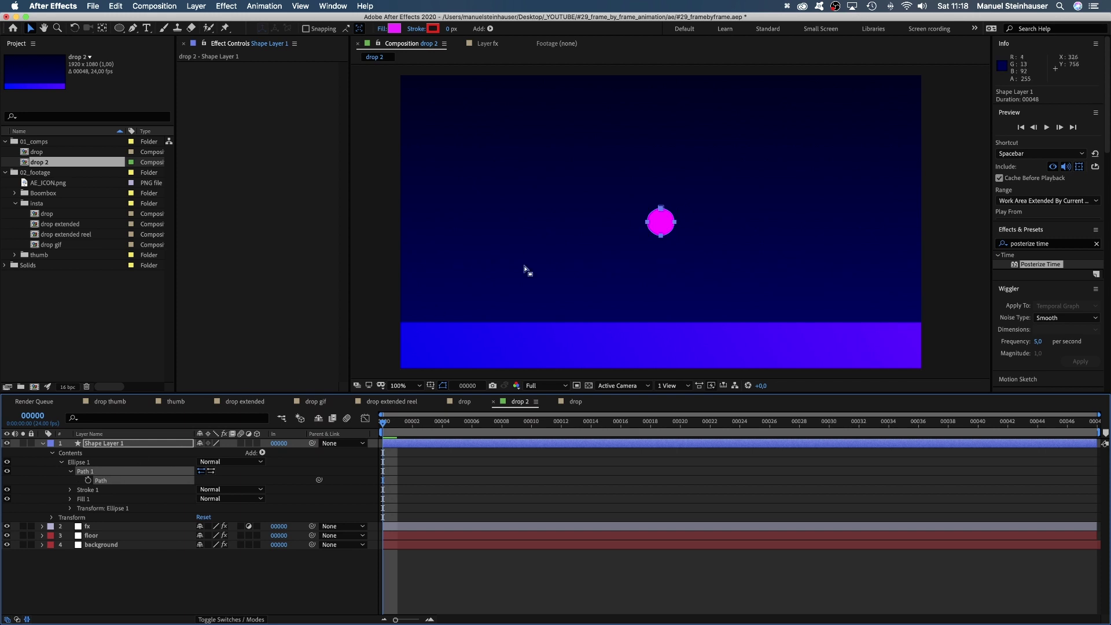
drag(649, 212, 649, 99)
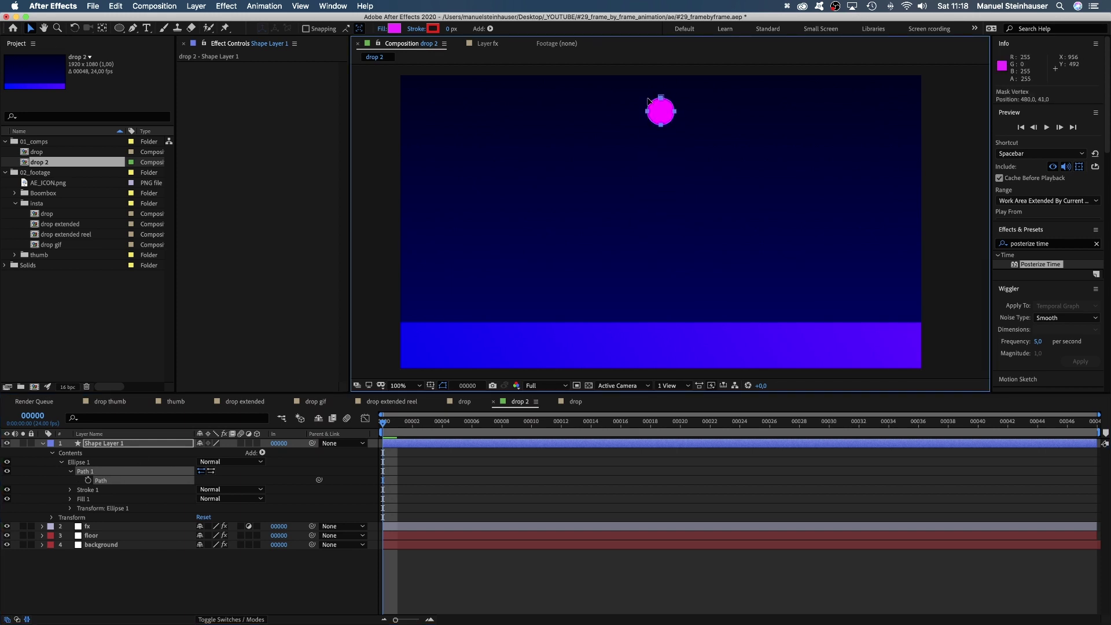
click(88, 480)
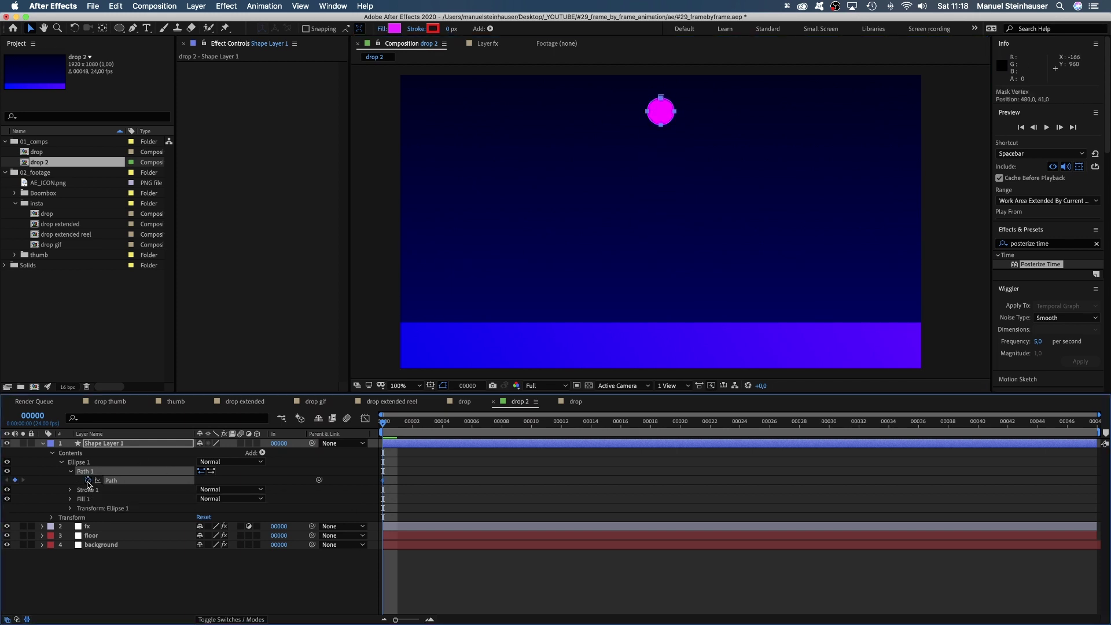
key(u)
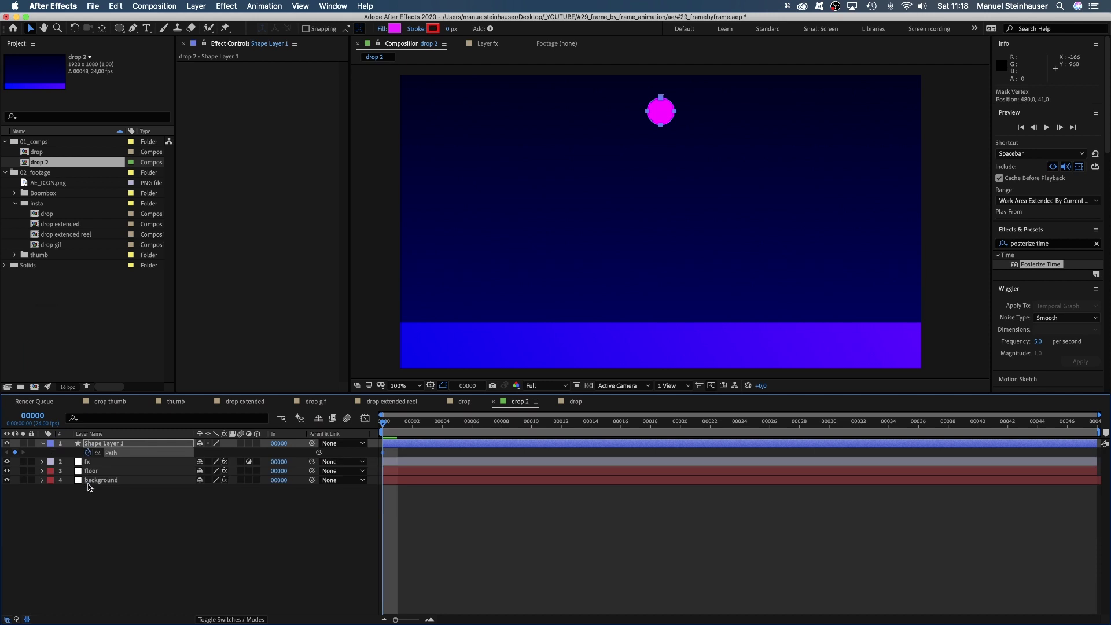
key(super+Right)
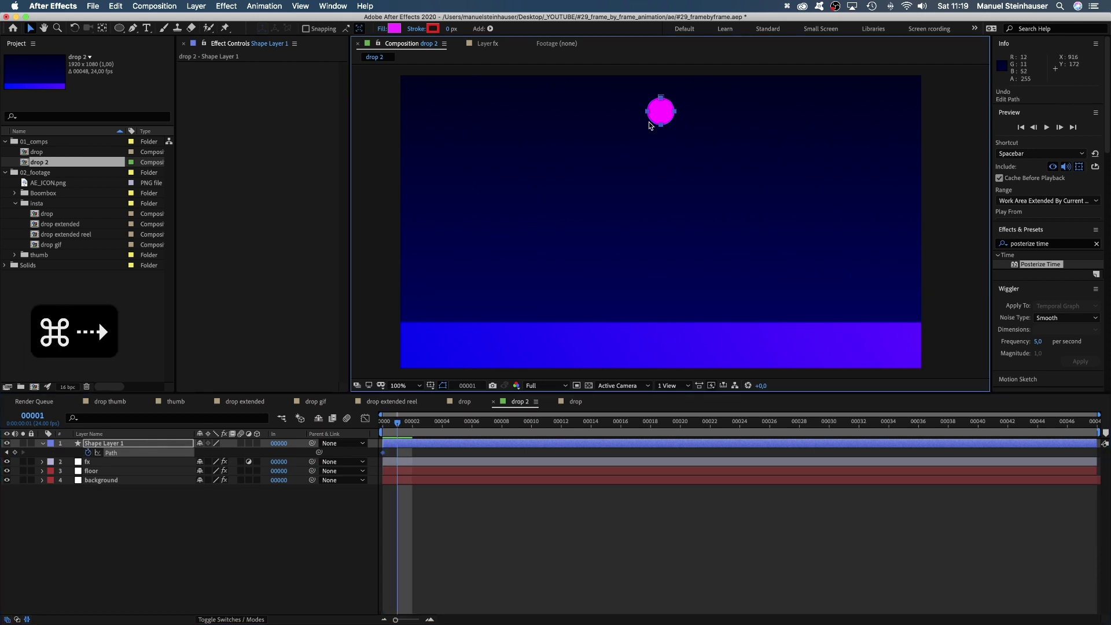
key(super+Right)
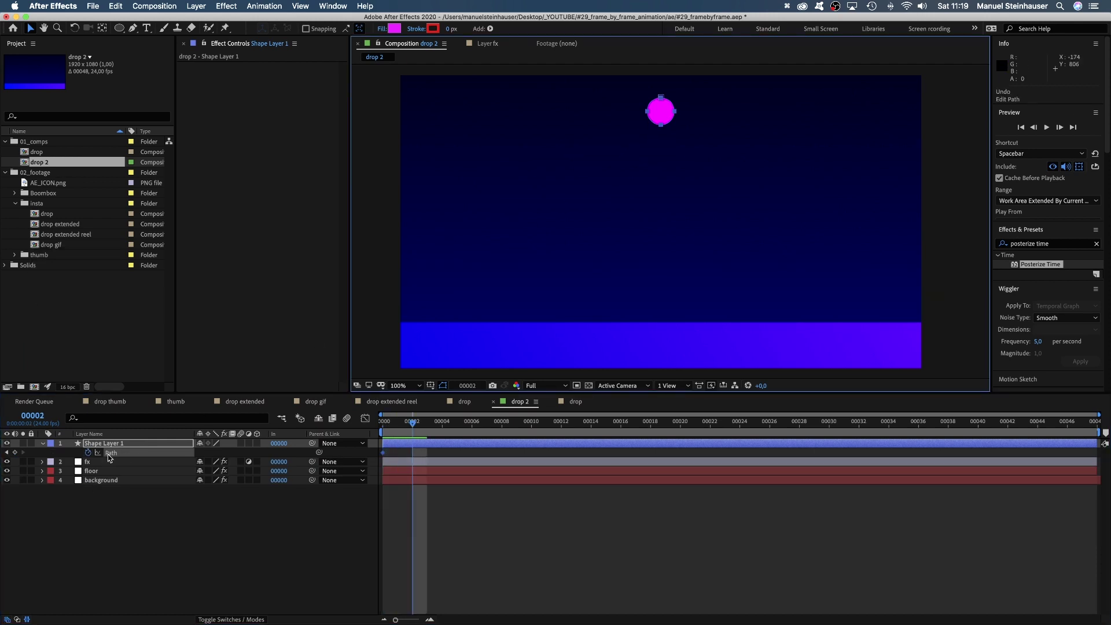
- Place the shape layer beneath fx and rename it 'drop'
drag(109, 447, 112, 465)
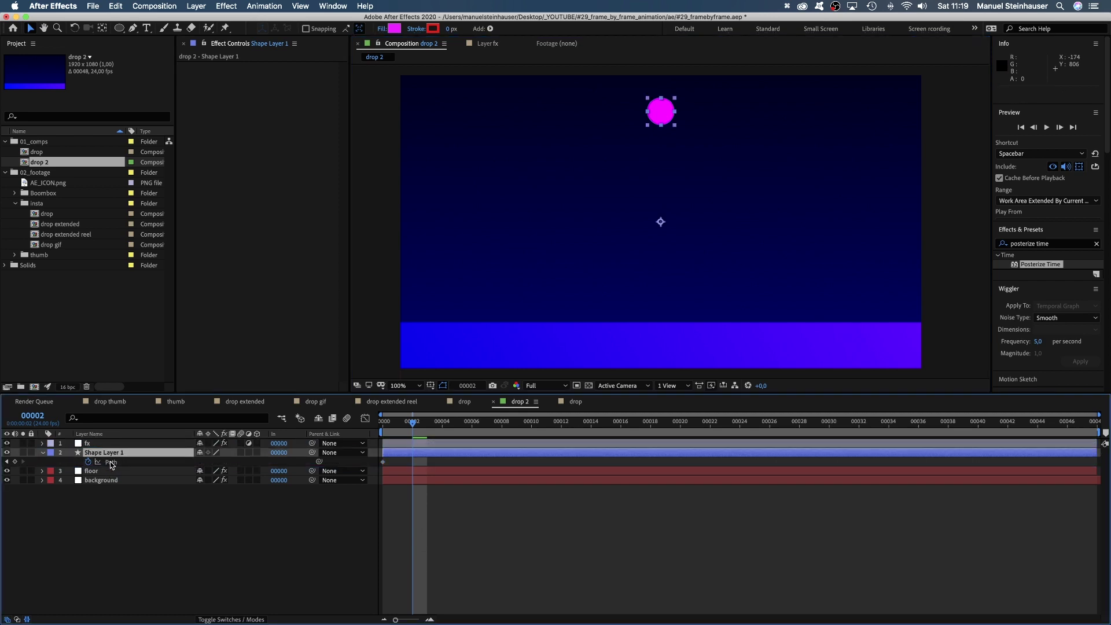
key(Return)
text(drop)
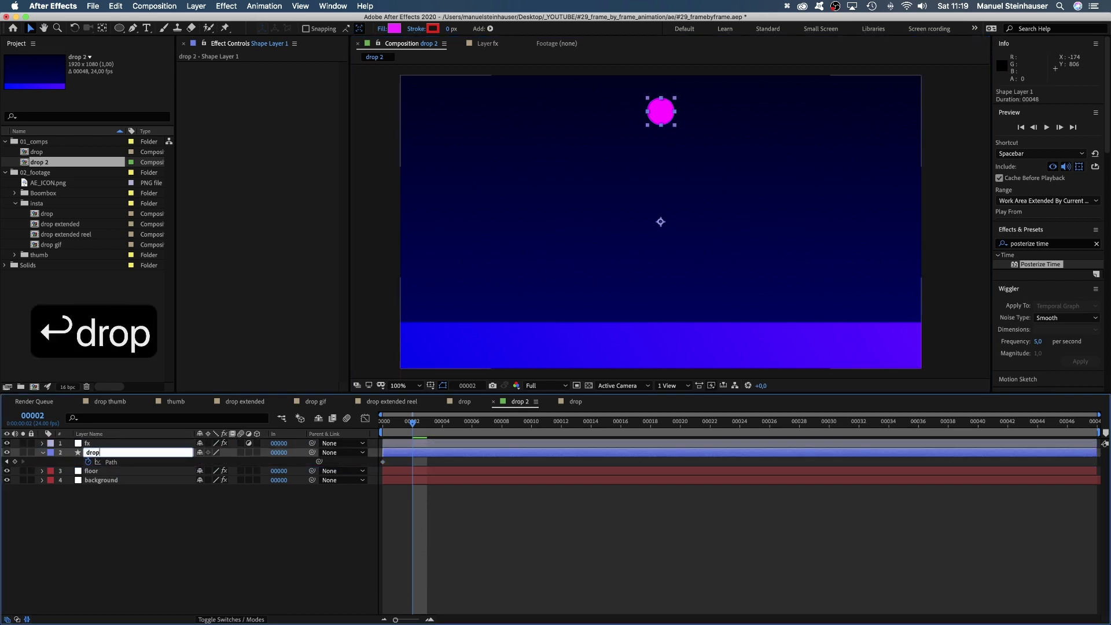
key(Return)
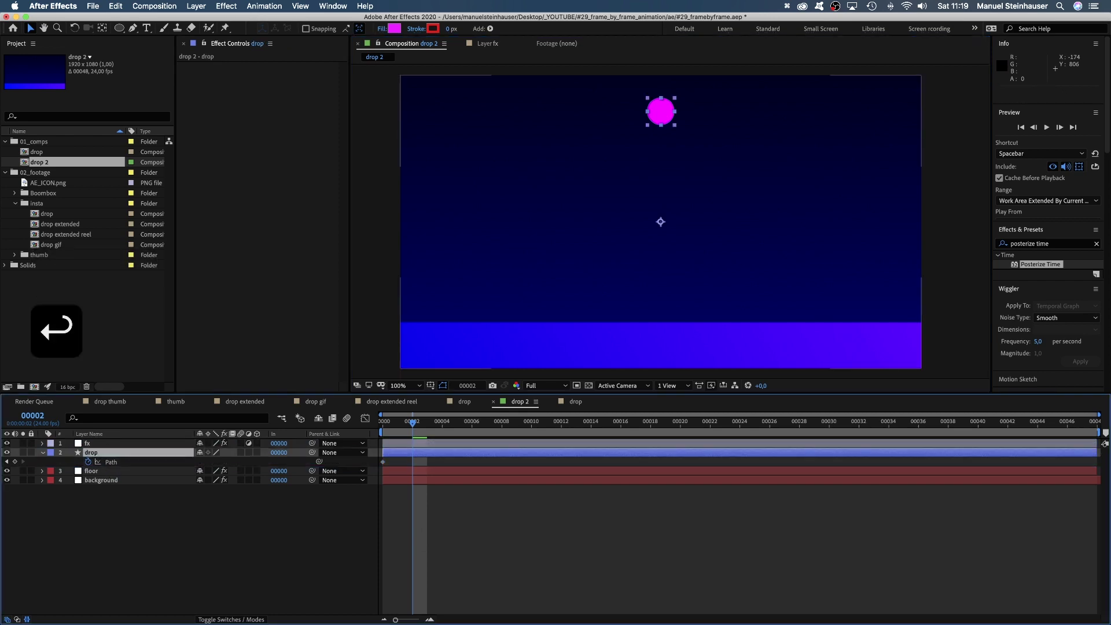
- Lower the circle slightly on frame 2 and flip between frames 1 and 2 to check it
click(109, 464)
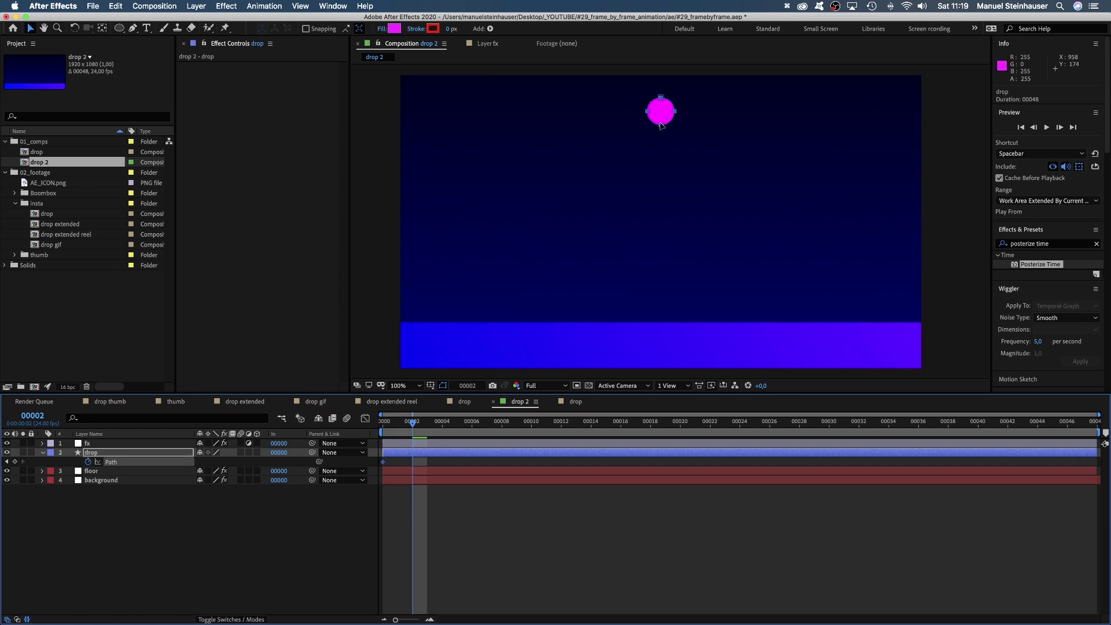
drag(661, 126, 659, 151)
key(super+Left)
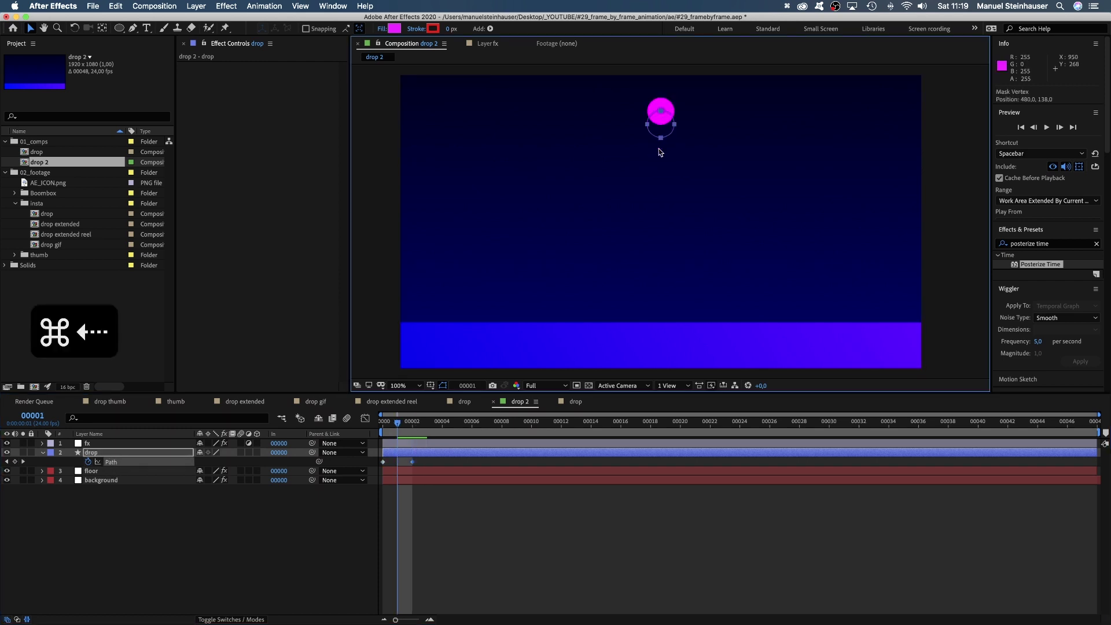
key(super+Right)
key(super+Left)
key(super+Right)
key(super+Left)
key(super+Right)
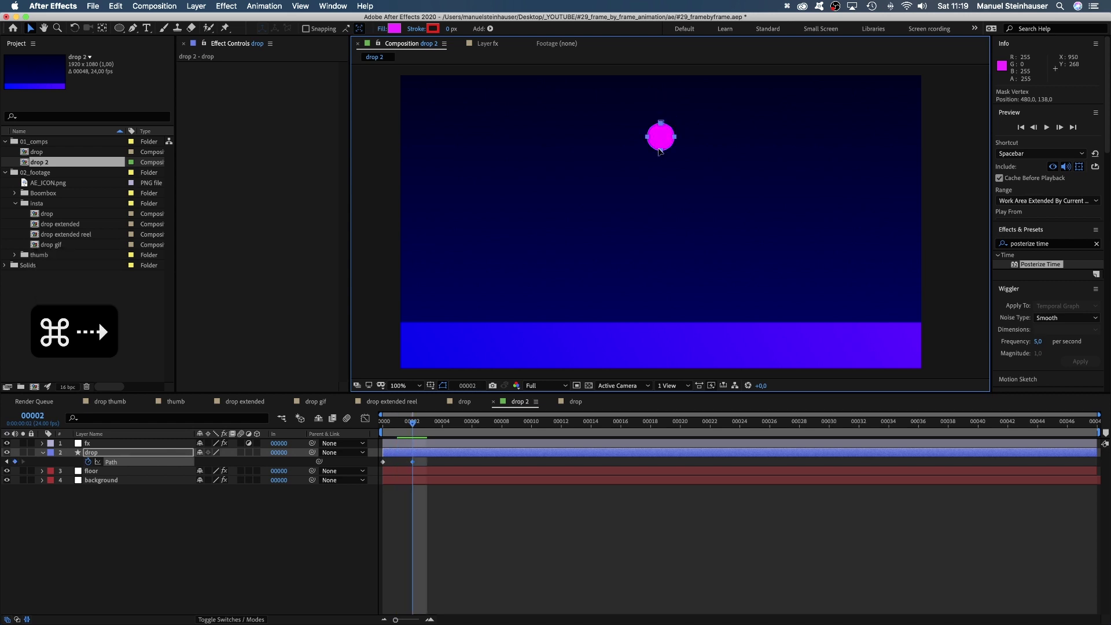
- Apply CC Wide Time to the fx adjustment layer, found by searching 'cc wide'
click(105, 444)
click(1065, 249)
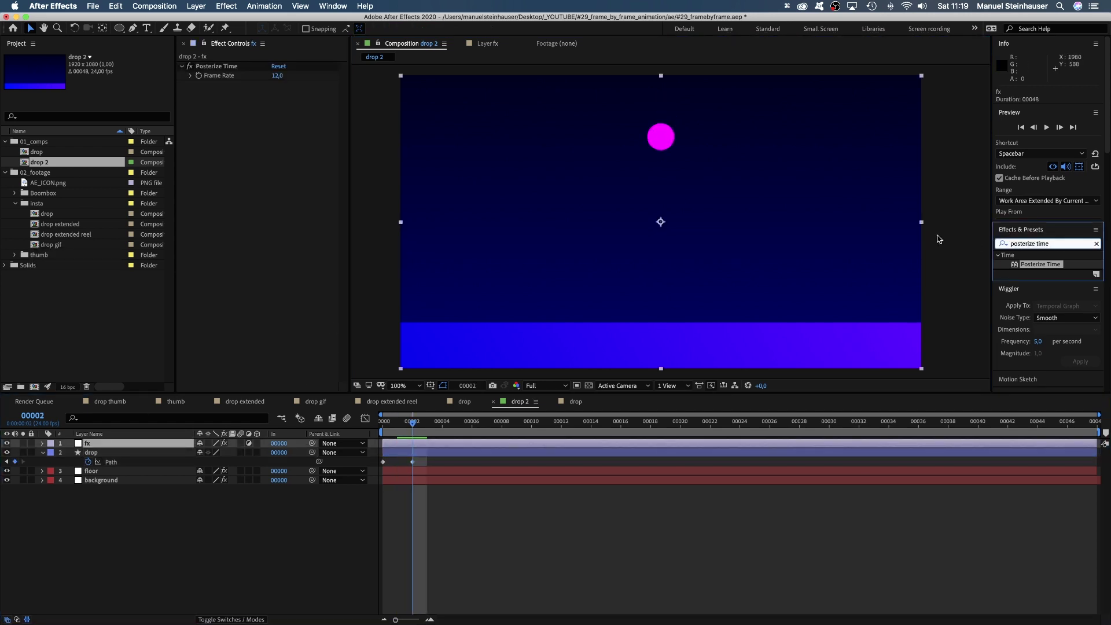
text(cc wide)
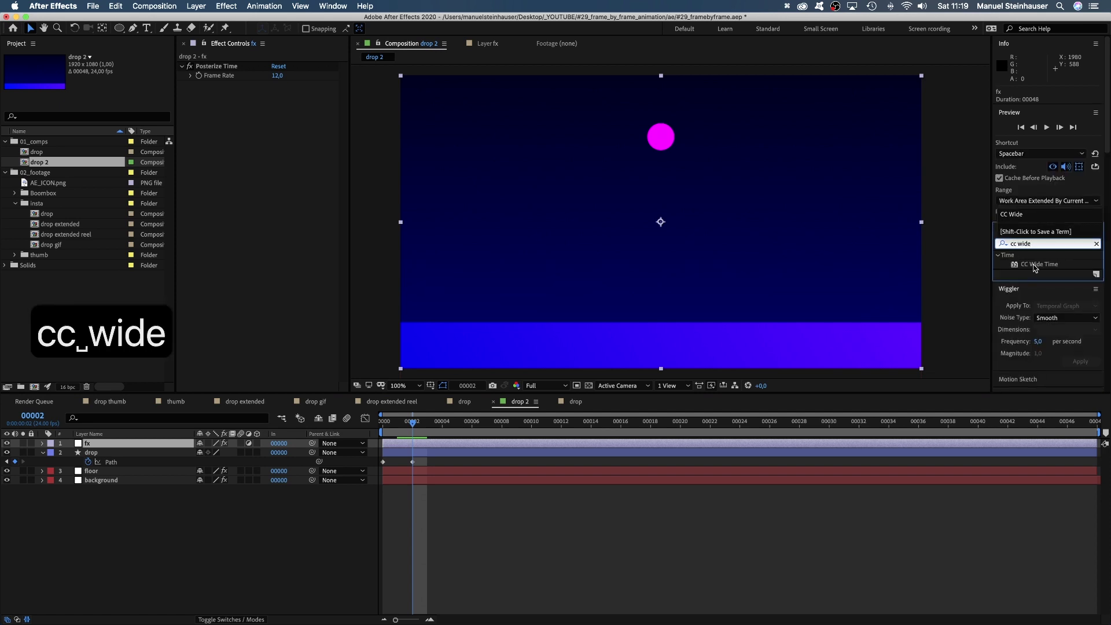
drag(1030, 270, 258, 158)
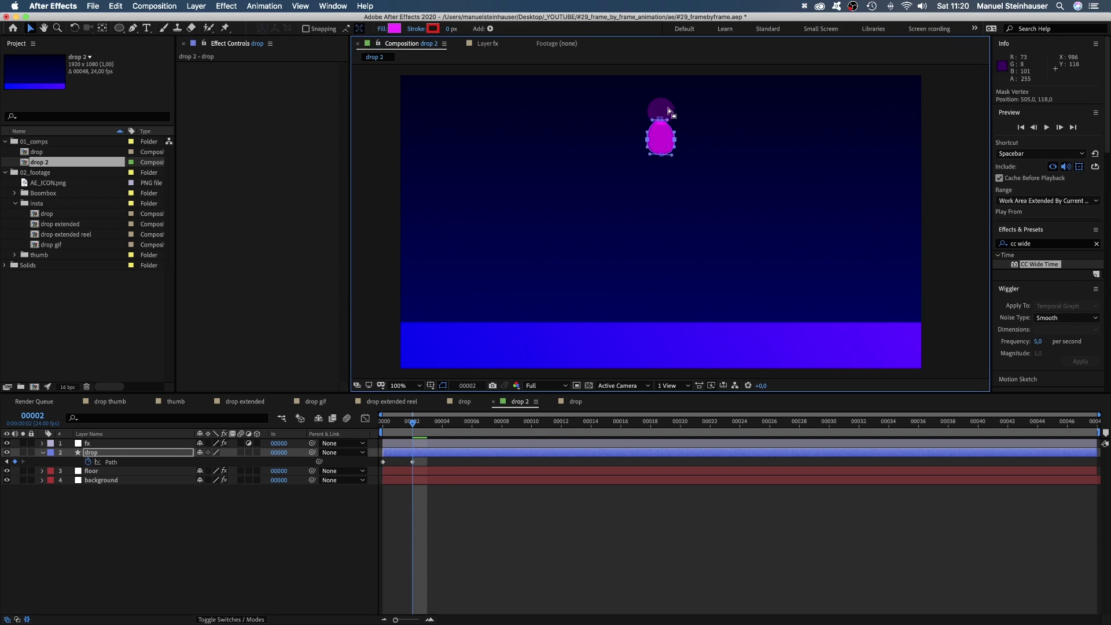
- At frame 4, move the drop down and sharpen its top into a pointed teardrop tip
key(super+Right)
key(super+Right)
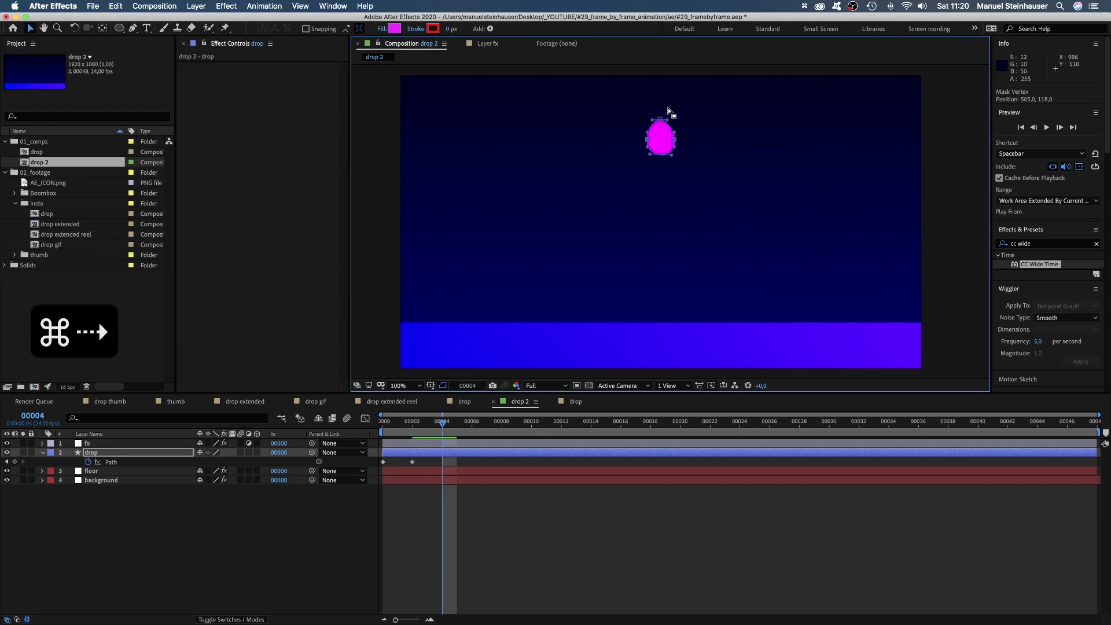
click(116, 465)
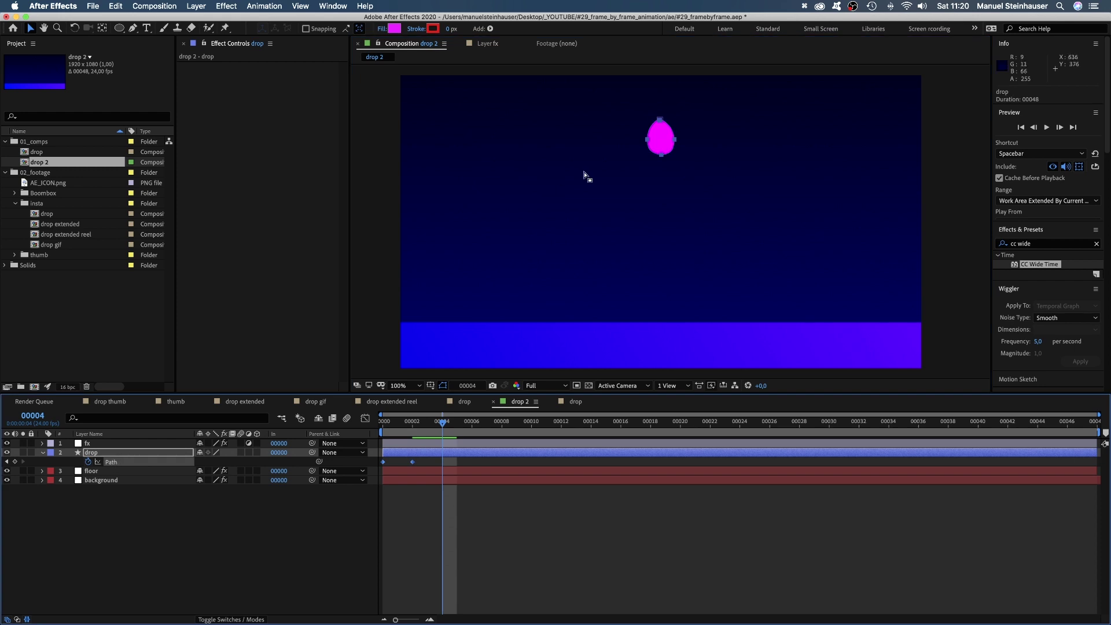
drag(663, 157, 692, 196)
drag(662, 181, 662, 205)
drag(637, 184, 682, 200)
drag(675, 190, 675, 184)
click(660, 145)
drag(133, 29, 174, 72)
drag(667, 146, 664, 167)
key(v)
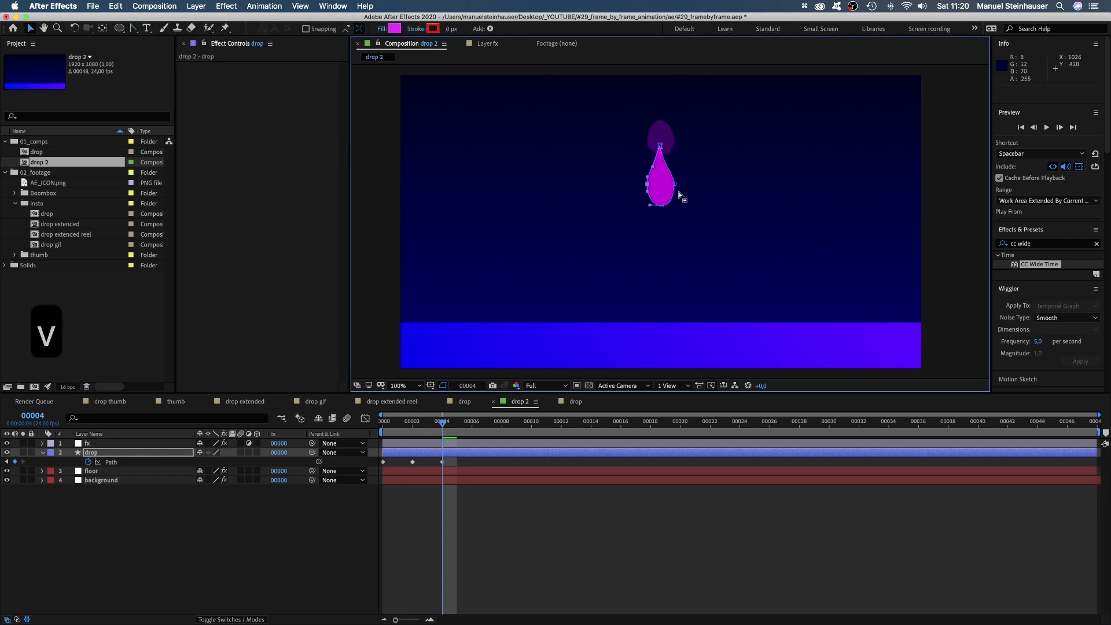
shift+click(675, 184)
drag(675, 184, 675, 188)
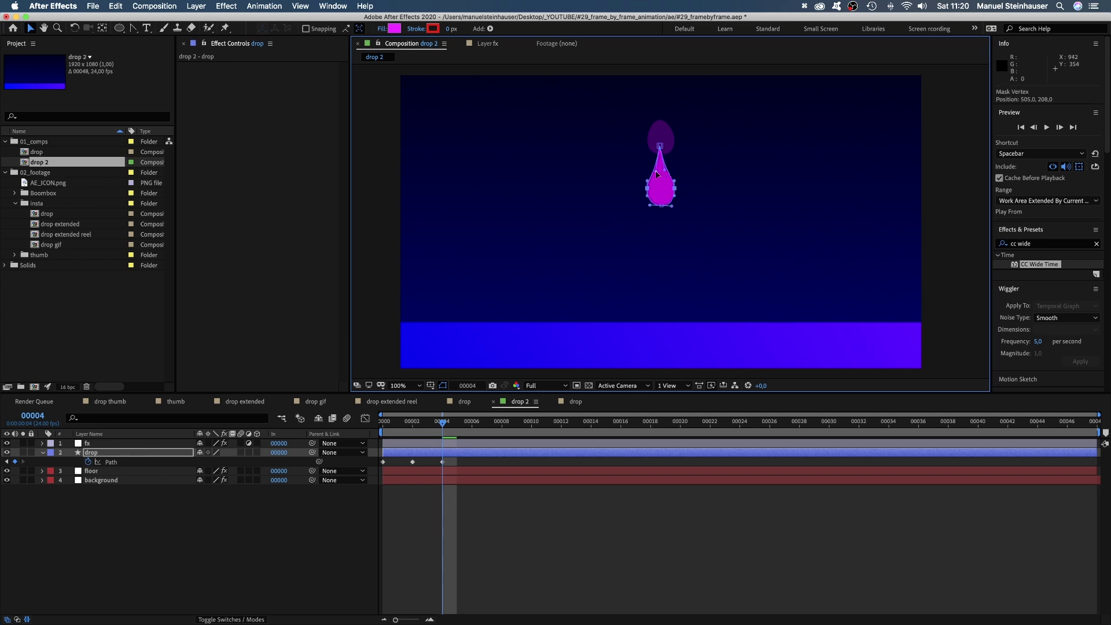
- Move and stretch the drop further down at frame 6, reaching near the floor by frame 8
key(super+Right)
key(super+Right)
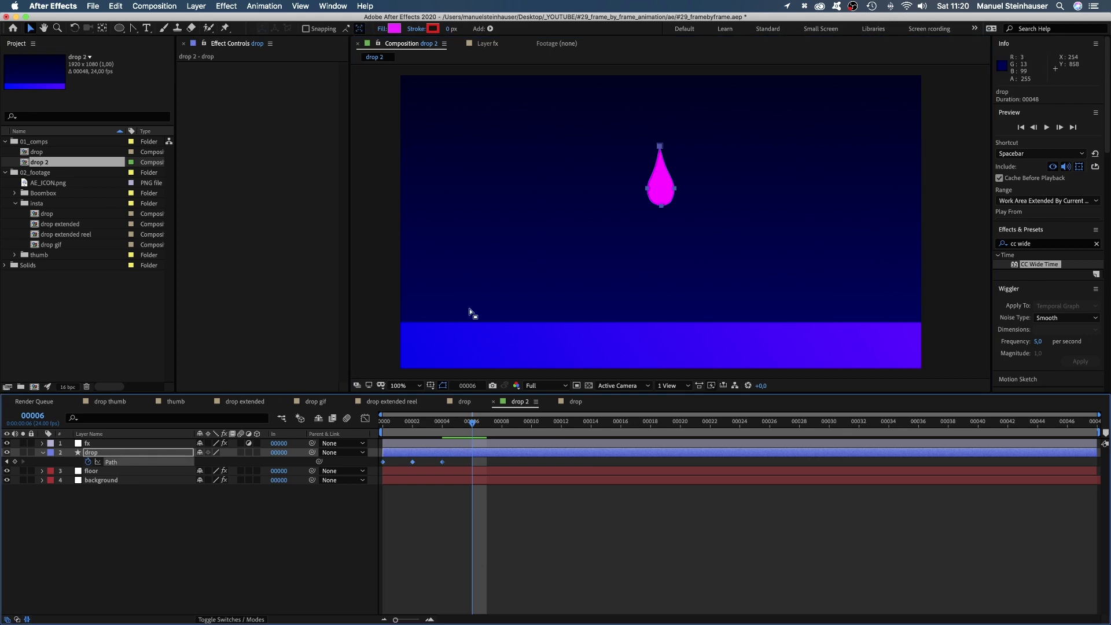
drag(664, 207, 661, 272)
click(648, 253)
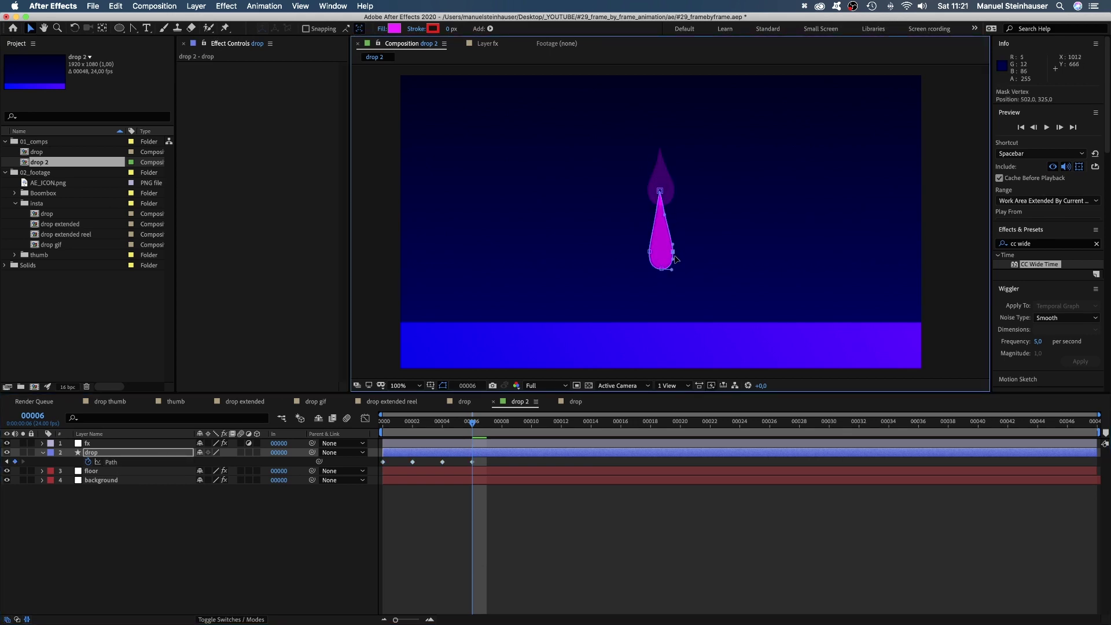
key(super+Right)
key(super+Right)
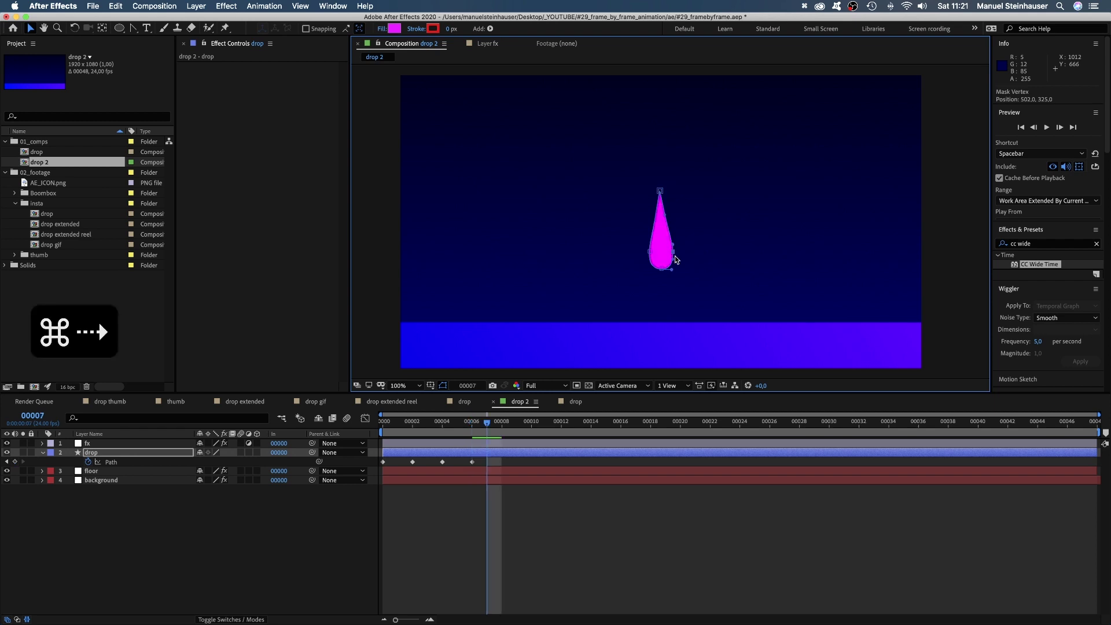
click(111, 462)
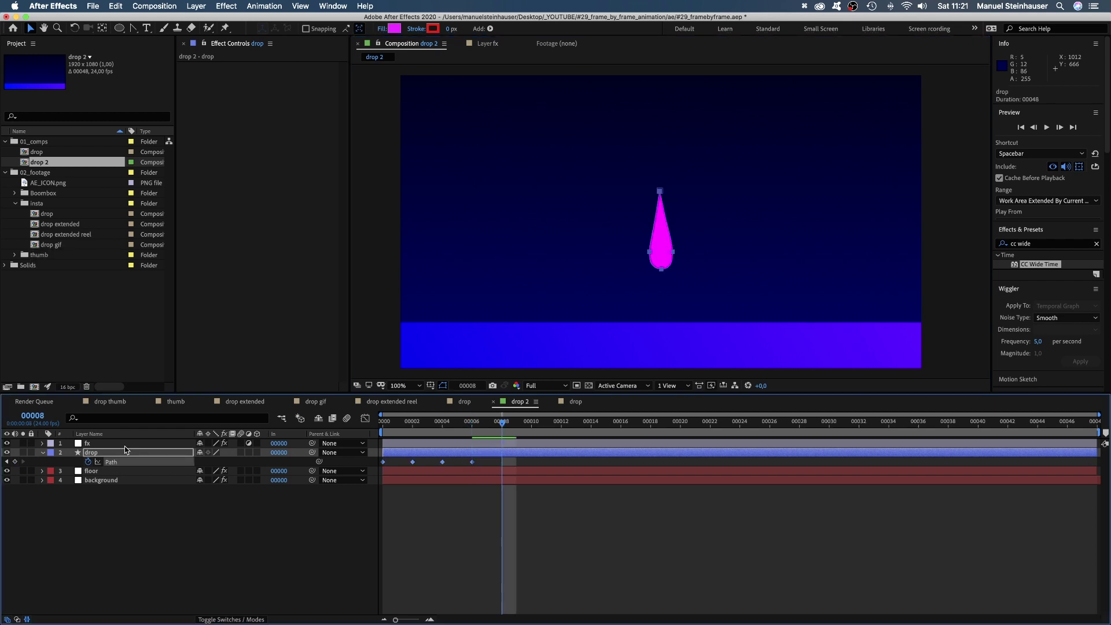
mouse_move(662, 275)
mouse_down()
mouse_move(661, 321)
mouse_move(668, 291)
mouse_move(653, 282)
mouse_up()
click(649, 299)
- Turn all five Path keyframes into hold keyframes and advance to frame 9
drag(516, 461, 380, 464)
right_click(382, 463)
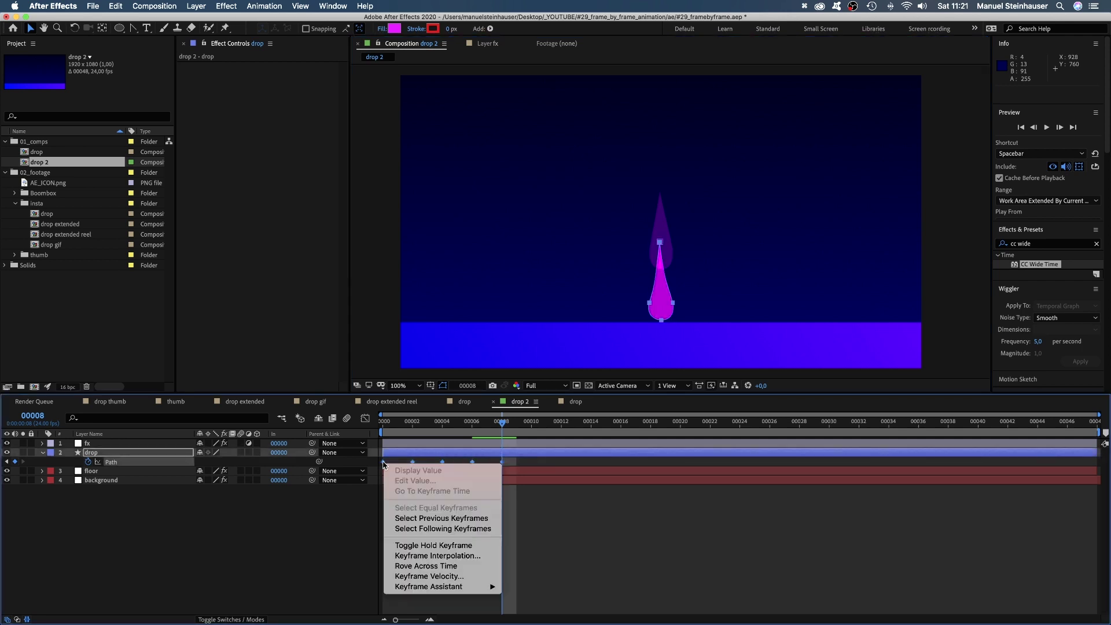
click(411, 546)
click(437, 534)
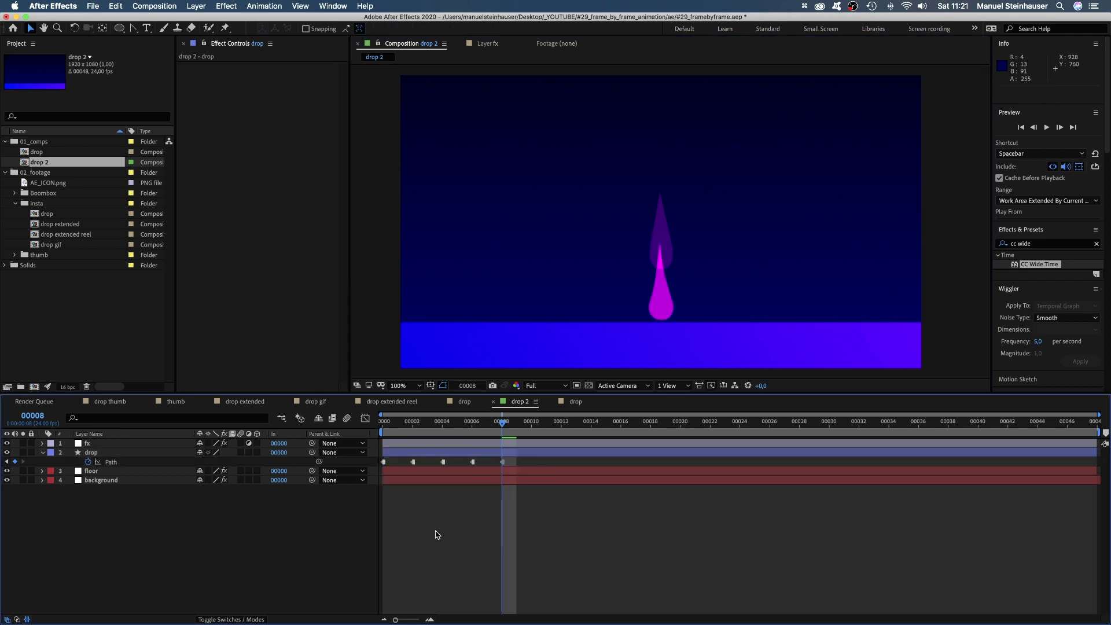
click(516, 452)
key(super+Right)
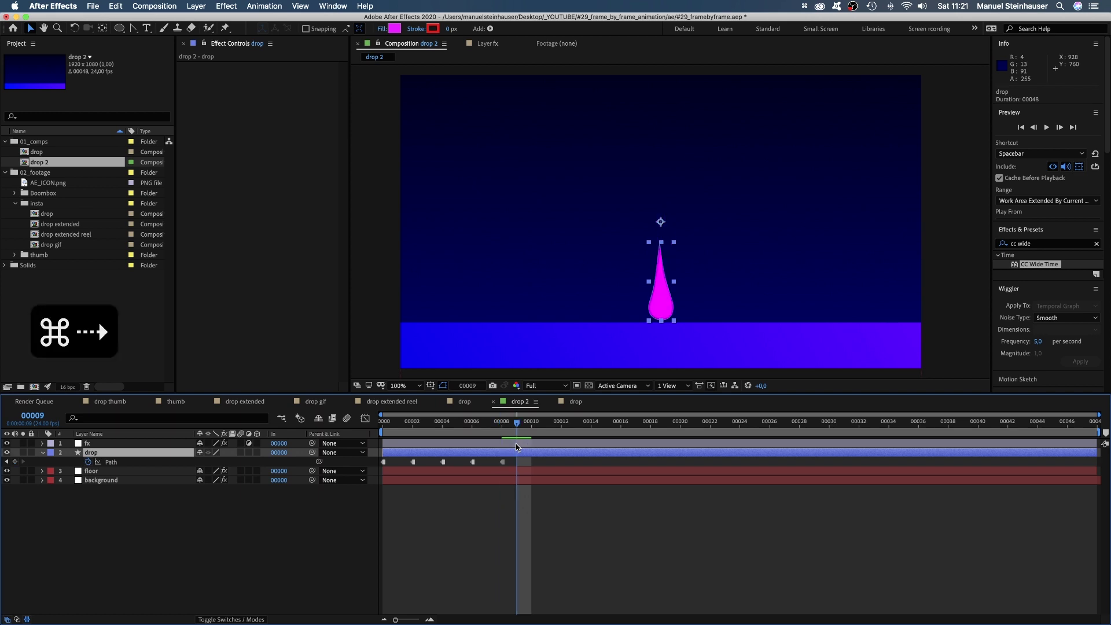
- At frame 10, drop the shape onto the floor and flatten it into a splash
key(super+Right)
click(115, 461)
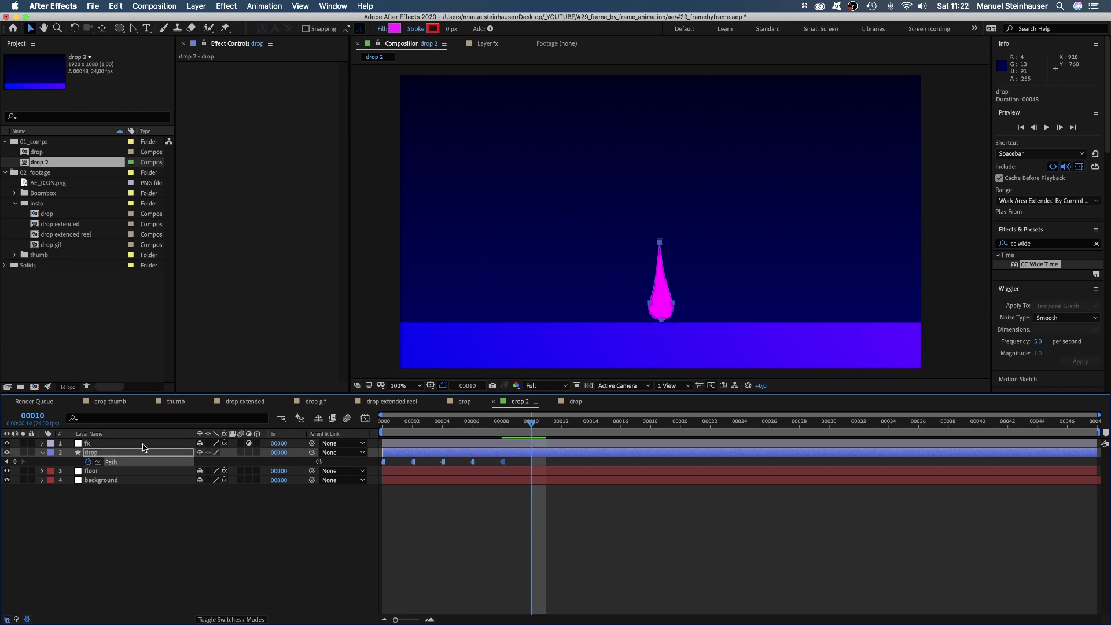
mouse_move(661, 320)
mouse_down()
mouse_move(643, 301)
mouse_move(653, 309)
mouse_up()
drag(650, 306, 689, 320)
drag(659, 245, 659, 284)
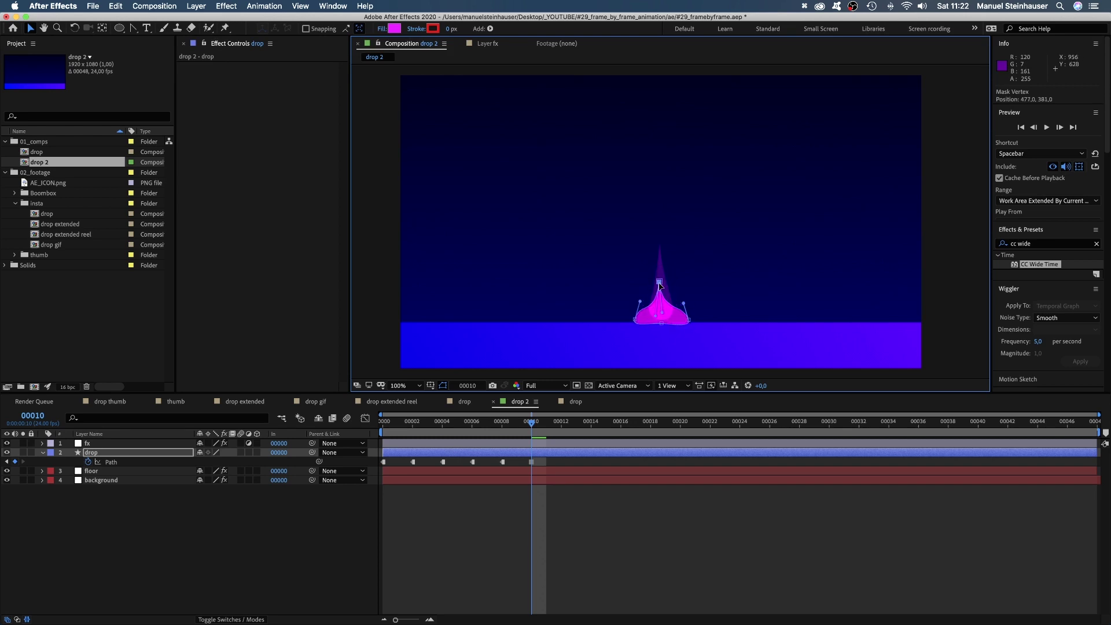
- Move the floor above the drop, zoom to 200%, and split the drop layer at frame 10
click(90, 472)
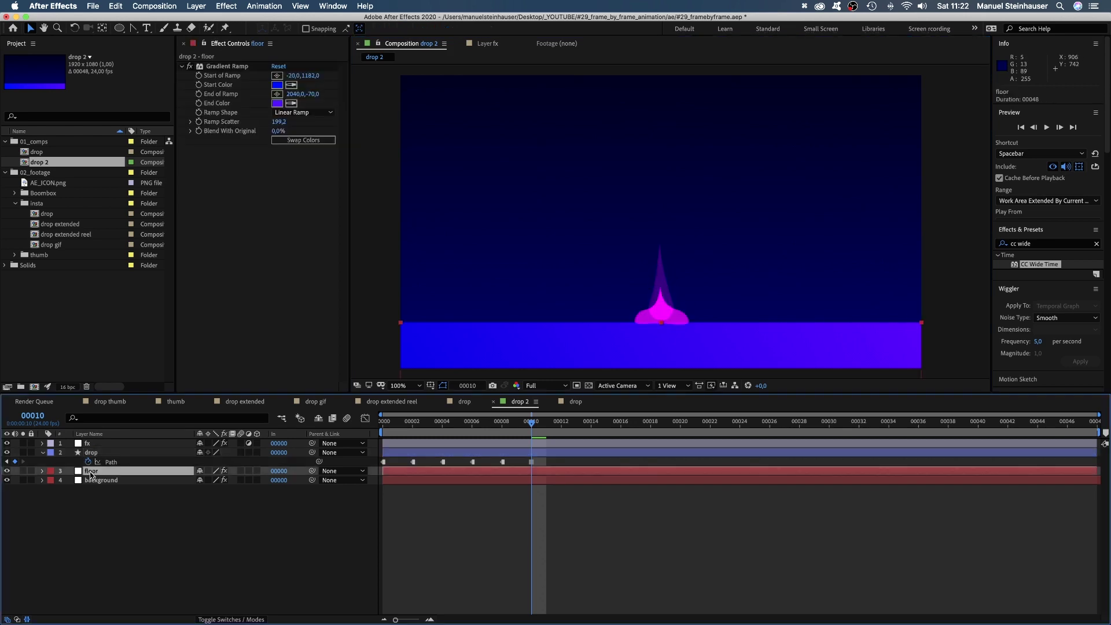
drag(90, 471, 94, 453)
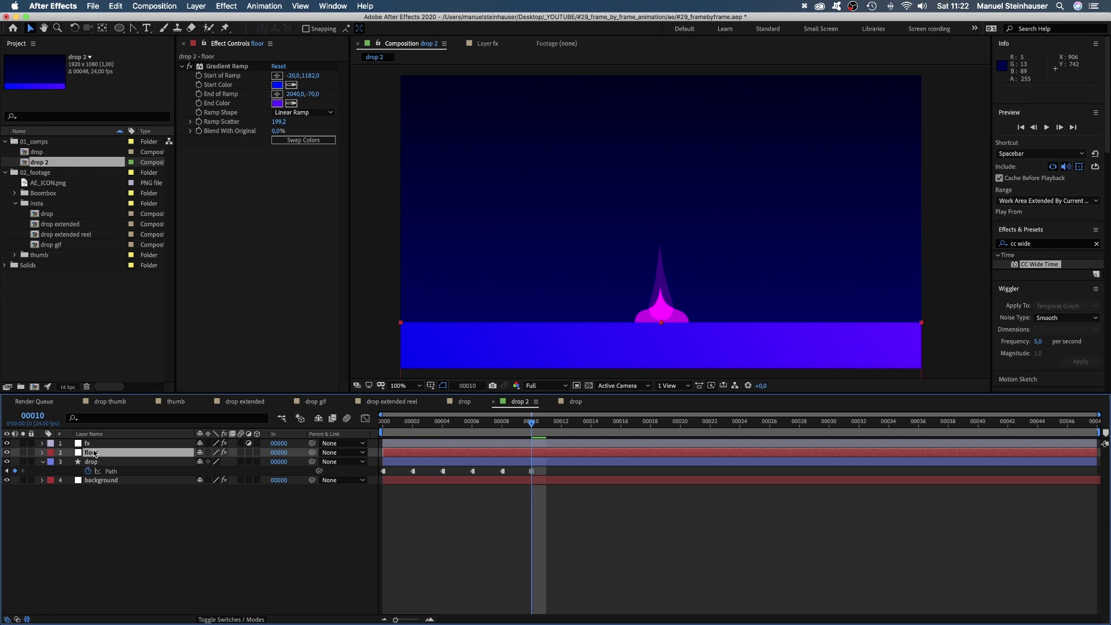
click(406, 385)
click(410, 514)
drag(546, 231, 518, 172)
click(541, 463)
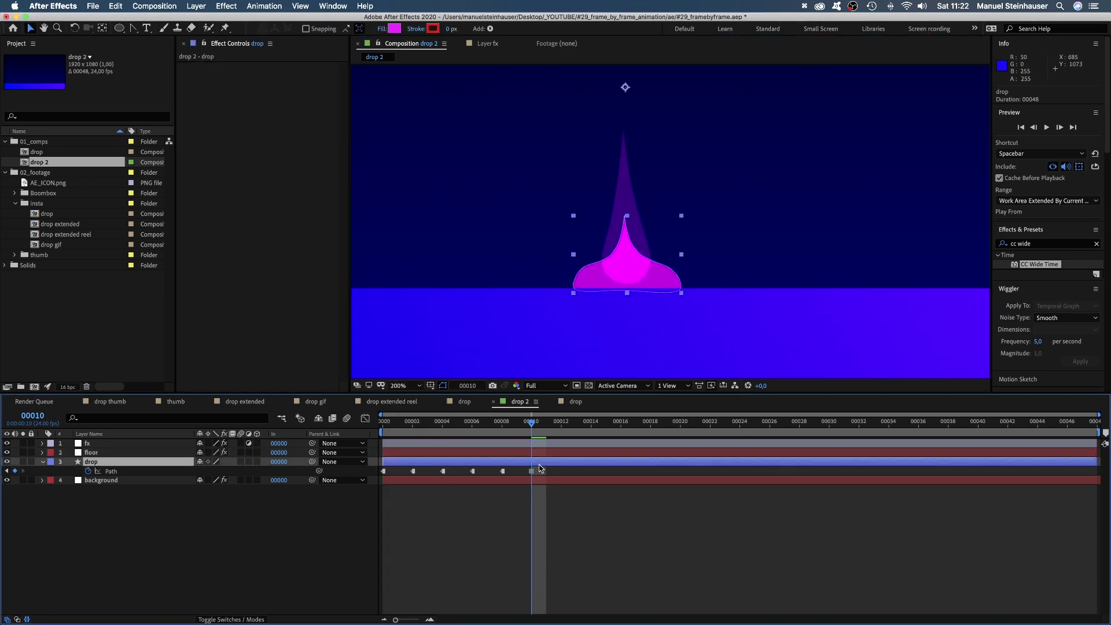
key(super+shift+d)
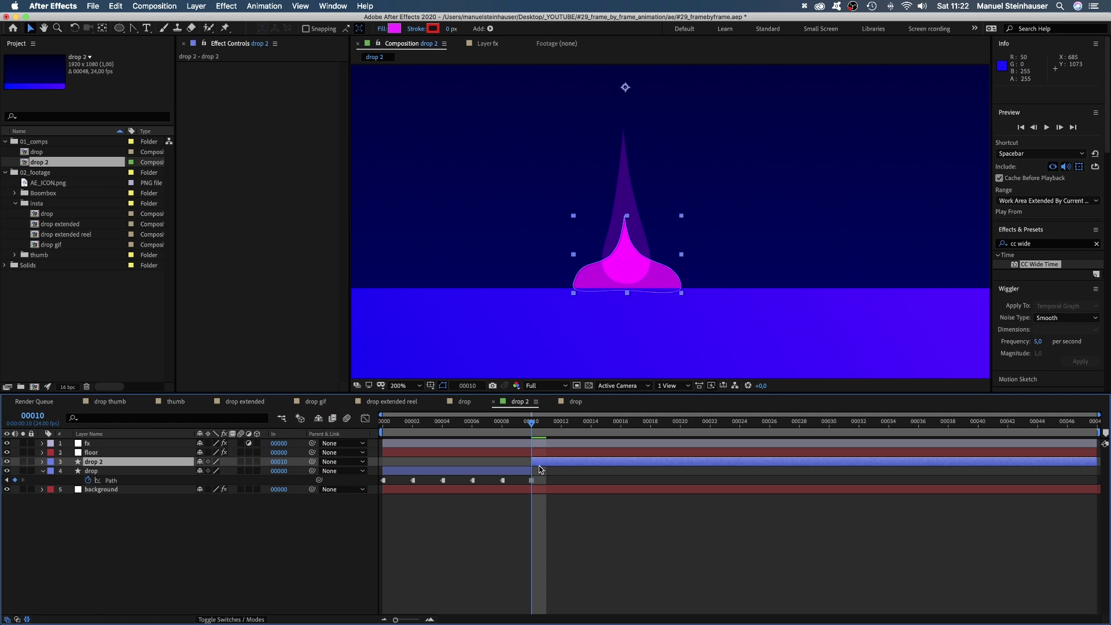
- Delete drop 2's earlier Path keyframes
key(u)
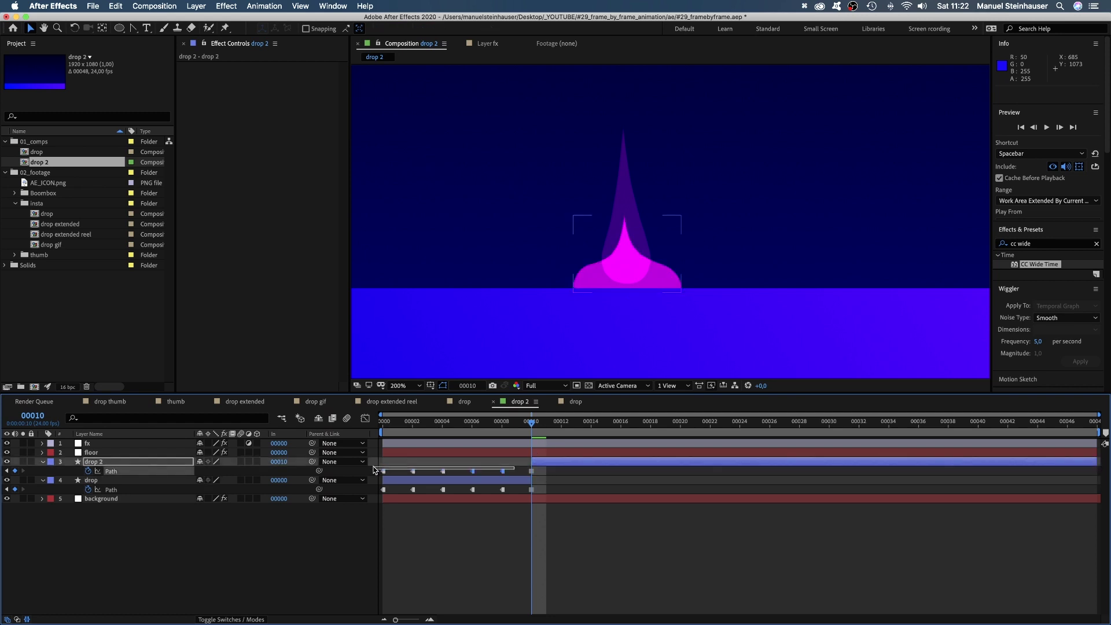
drag(515, 472, 375, 476)
key(BackSpace)
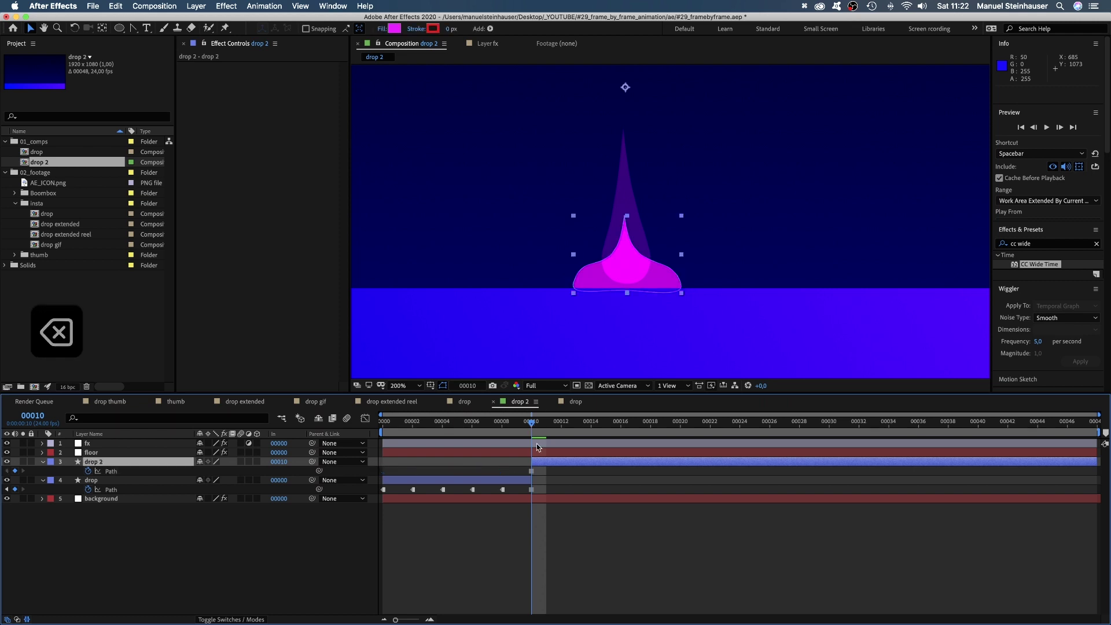
- Add two points to the splash and drag its vertices into a wider, wavy puddle with a central spike
drag(134, 28, 156, 39)
click(597, 262)
click(650, 259)
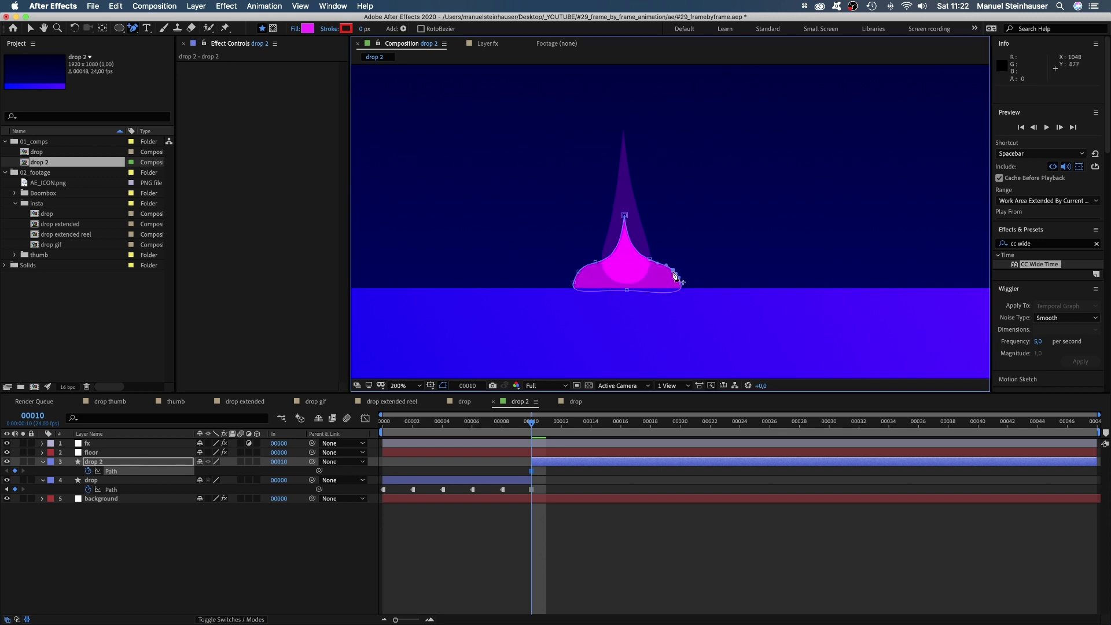
key(v)
mouse_move(573, 283)
mouse_down()
mouse_move(563, 284)
mouse_move(576, 274)
mouse_up()
drag(595, 262, 574, 270)
drag(625, 215, 624, 235)
drag(574, 269, 575, 267)
drag(650, 259, 647, 271)
drag(673, 270, 674, 272)
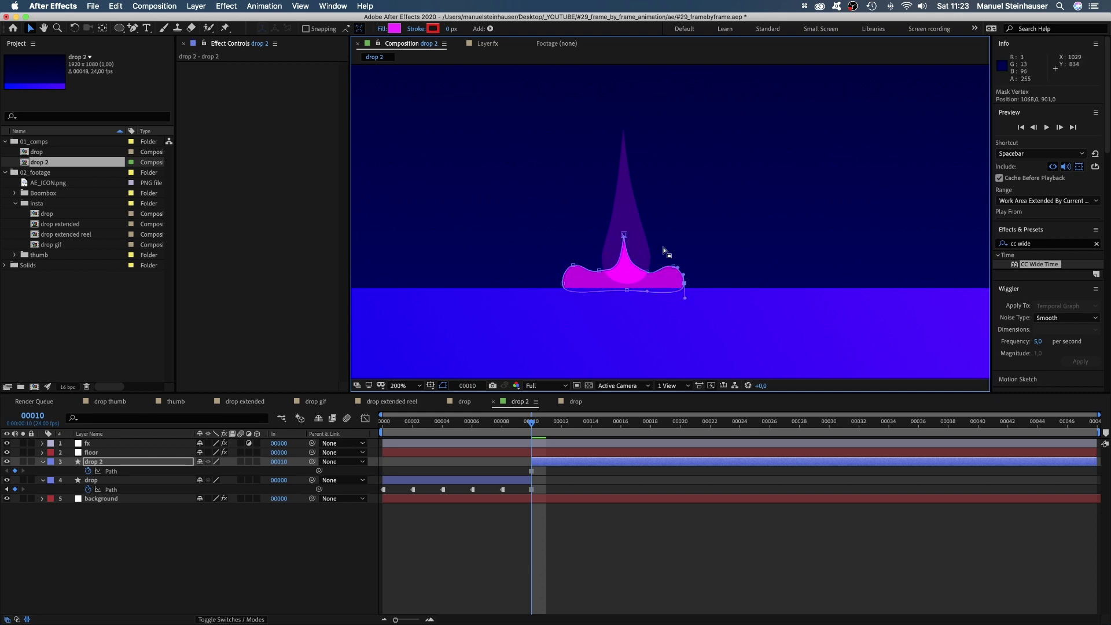
- At frame 12, widen the splash leftward and pull its spike down toward the floor
key(super+Right)
key(super+Right)
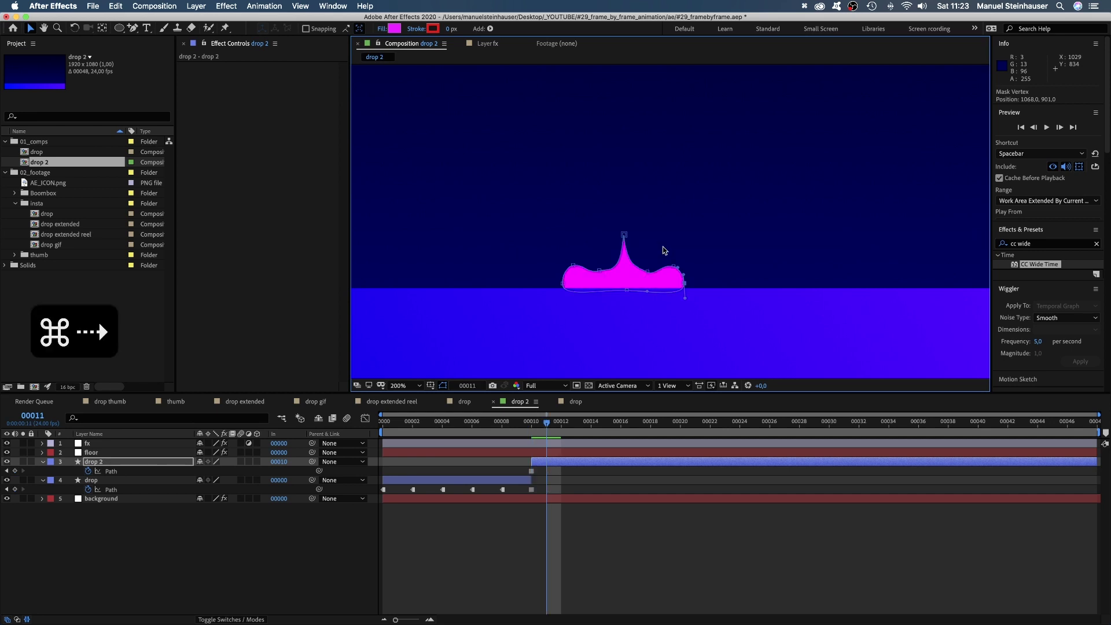
drag(544, 238, 565, 278)
click(553, 270)
mouse_move(525, 265)
mouse_down()
mouse_move(515, 263)
mouse_move(526, 256)
mouse_up()
drag(516, 270, 554, 274)
click(565, 277)
drag(624, 235, 725, 269)
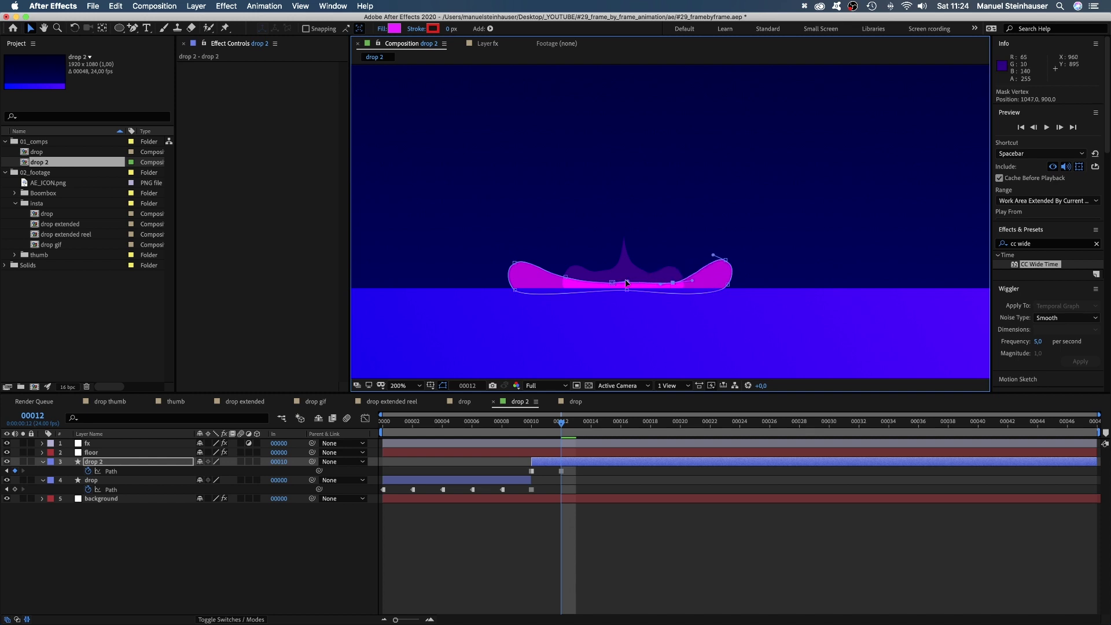
drag(612, 283, 626, 284)
click(726, 260)
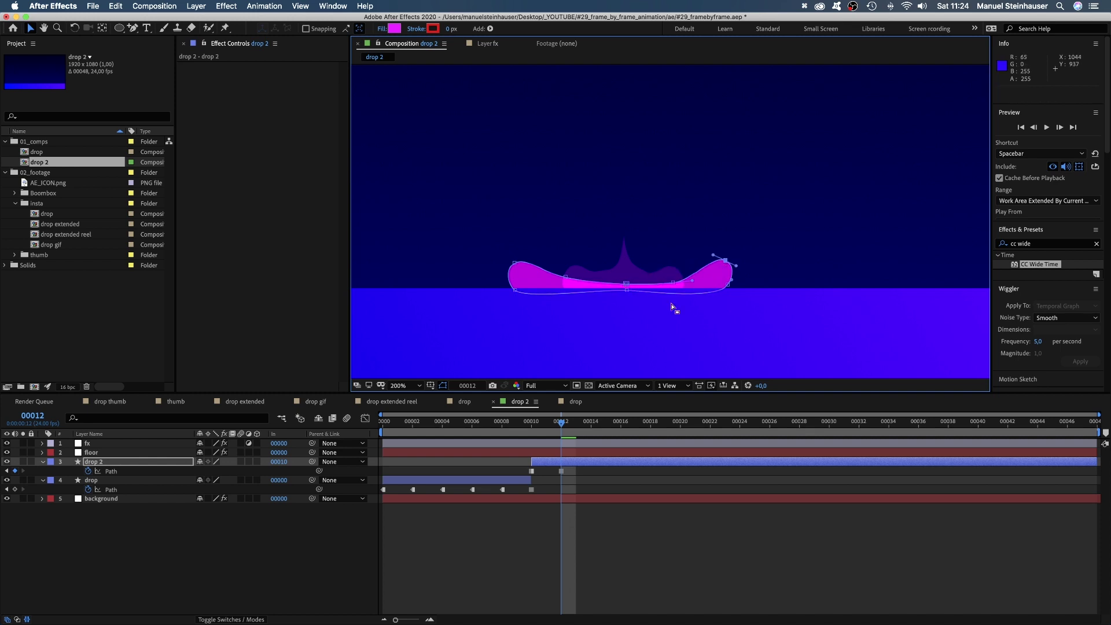
- At frame 14, stretch both ends of the splash outward and flatten its curve
key(super+Right)
key(super+Right)
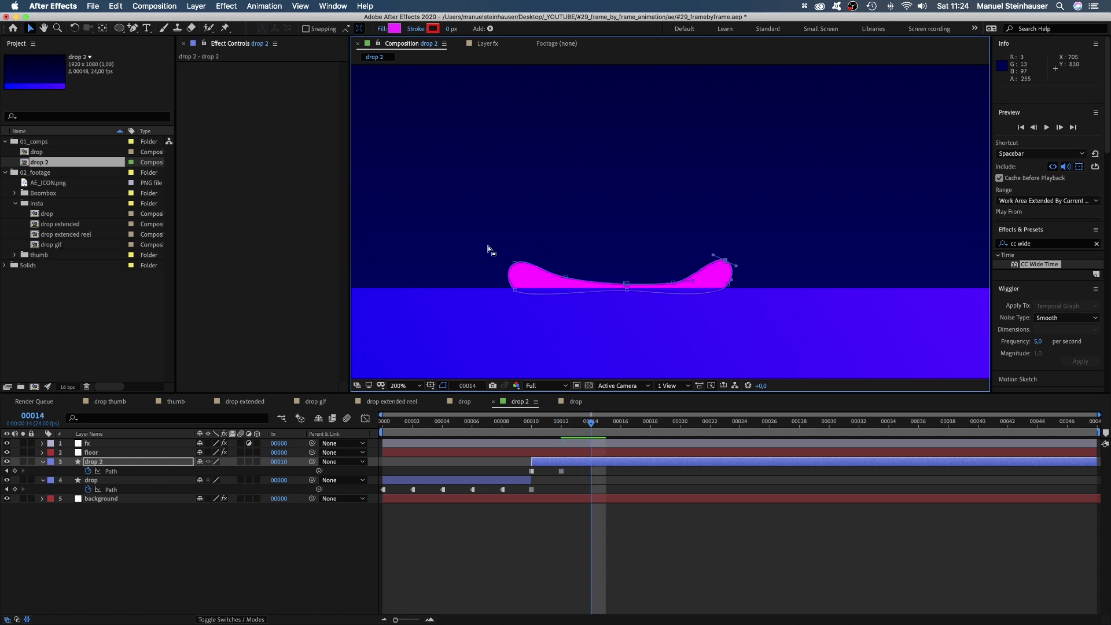
drag(515, 290, 470, 286)
drag(566, 277, 528, 283)
drag(626, 283, 625, 286)
drag(728, 284, 773, 286)
drag(726, 260, 777, 274)
drag(773, 286, 781, 290)
drag(674, 283, 726, 284)
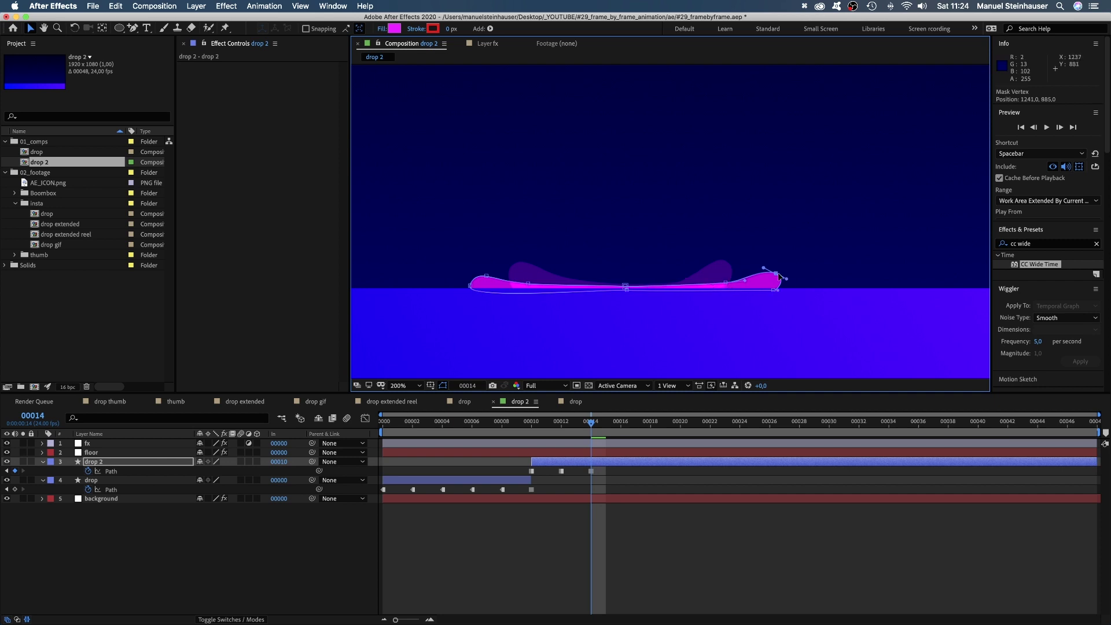
- Extend the puddle's ends further outward at frames 16 and 18
key(super+Right)
key(super+Right)
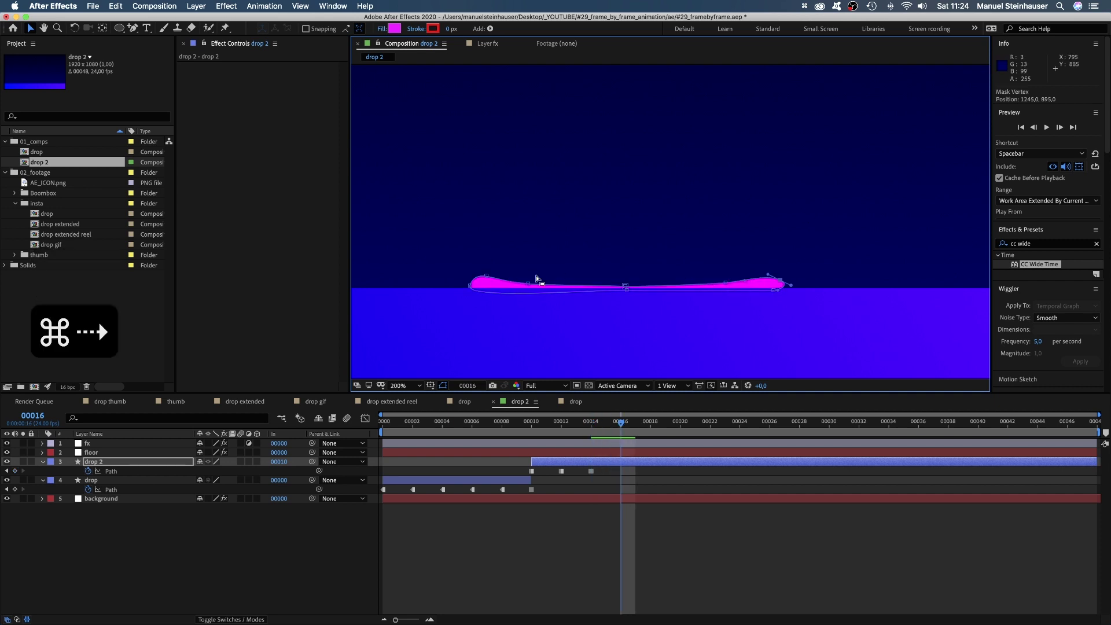
drag(450, 254, 456, 280)
drag(777, 291, 807, 294)
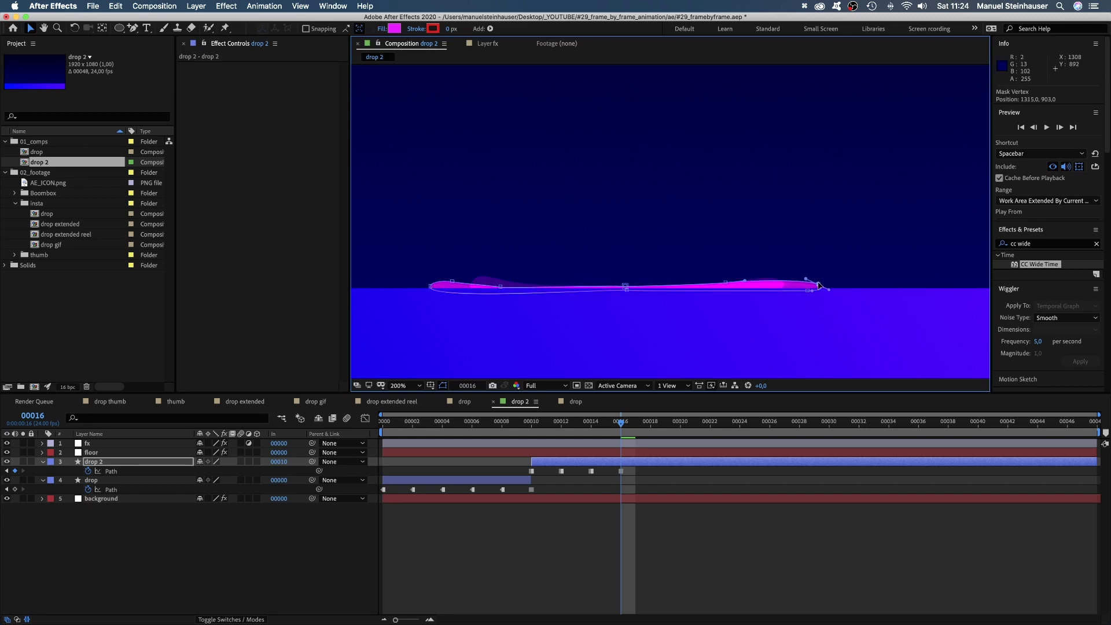
drag(725, 284, 730, 287)
key(super+Right)
key(super+Right)
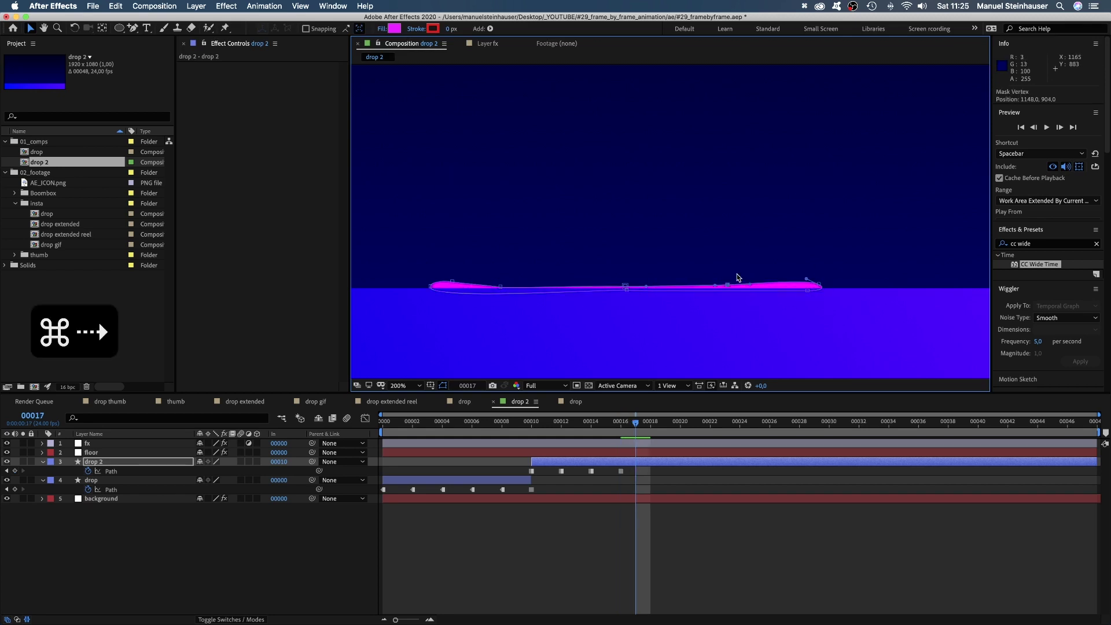
drag(452, 282, 632, 289)
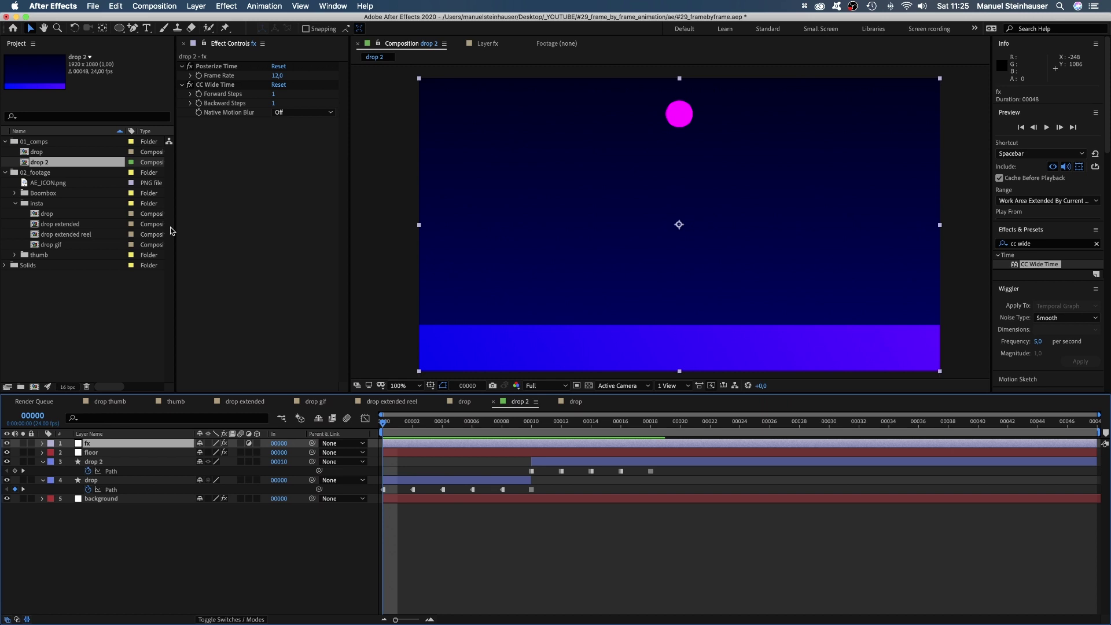
- Disable CC Wide Time on the fx layer, preview the drop, and move to frame 12
click(190, 86)
key(KP_0)
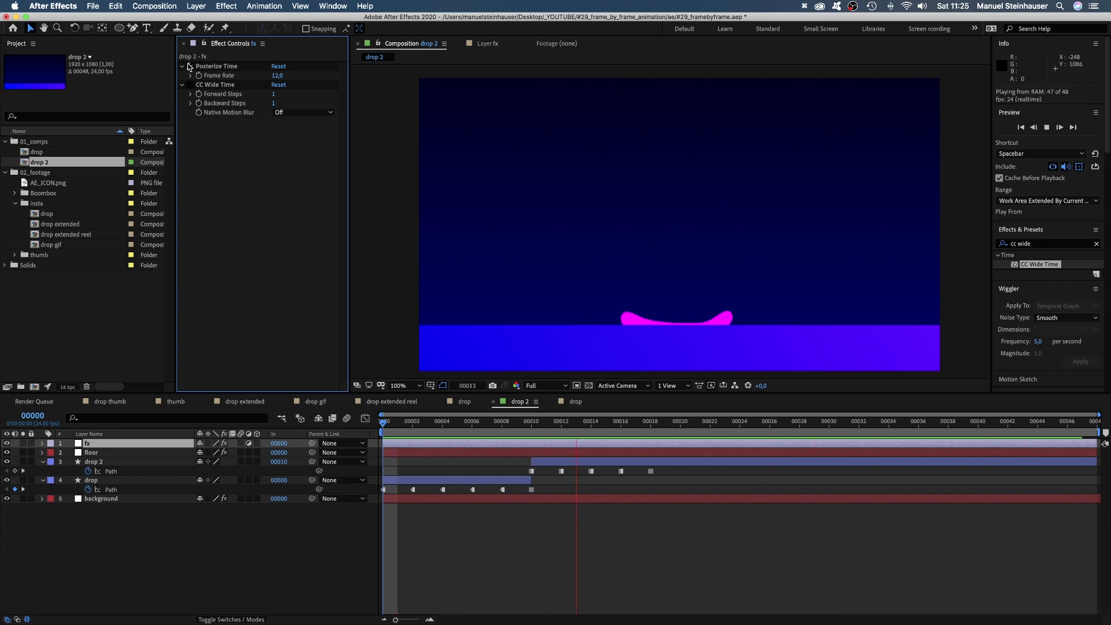
key(KP_0)
drag(517, 428, 564, 439)
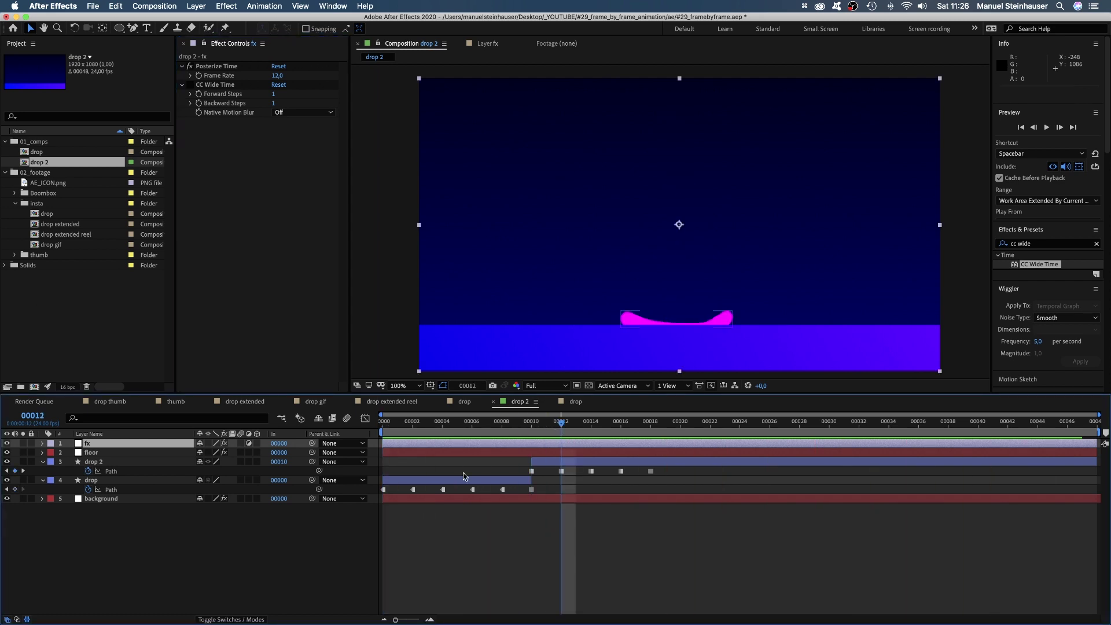
- Draw a new freeform droplet shape above the drop with the view at 200%
click(313, 561)
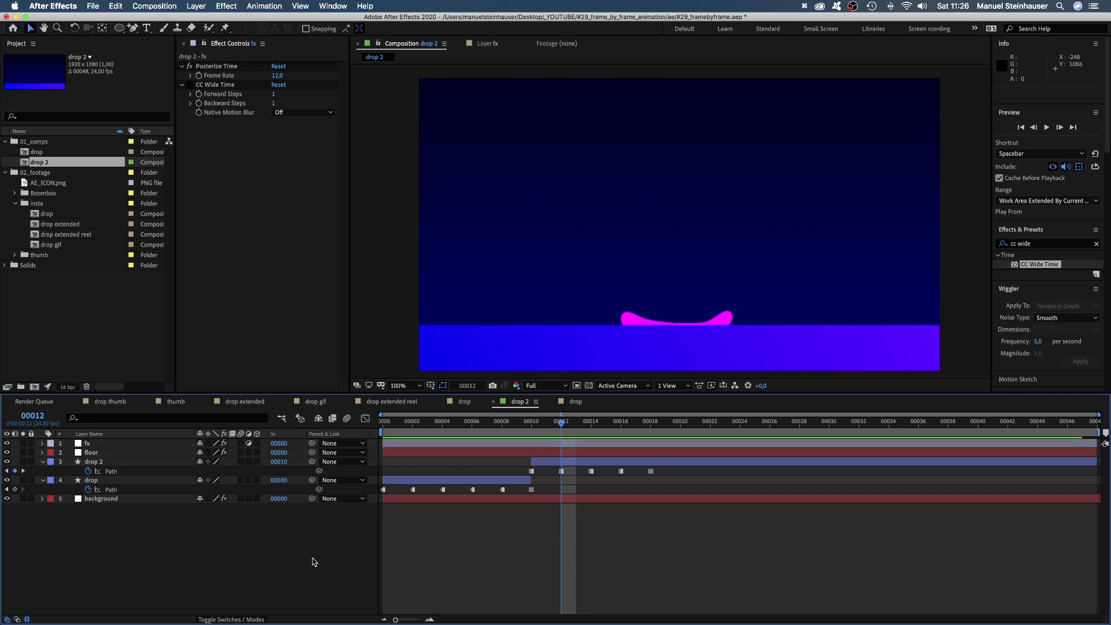
click(132, 29)
click(400, 386)
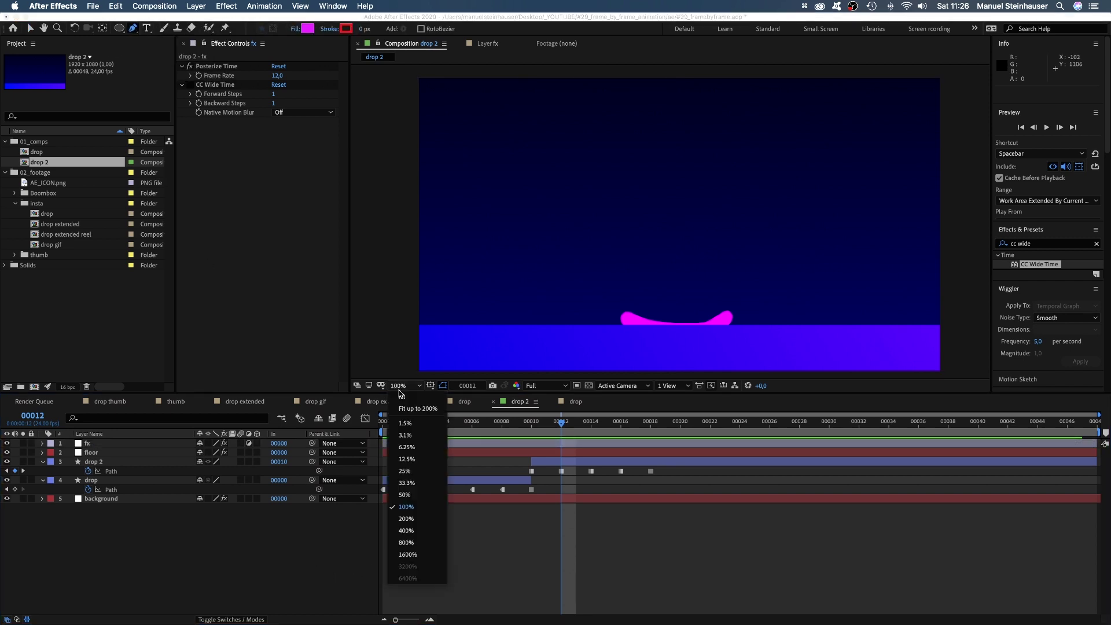
click(407, 519)
click(580, 249)
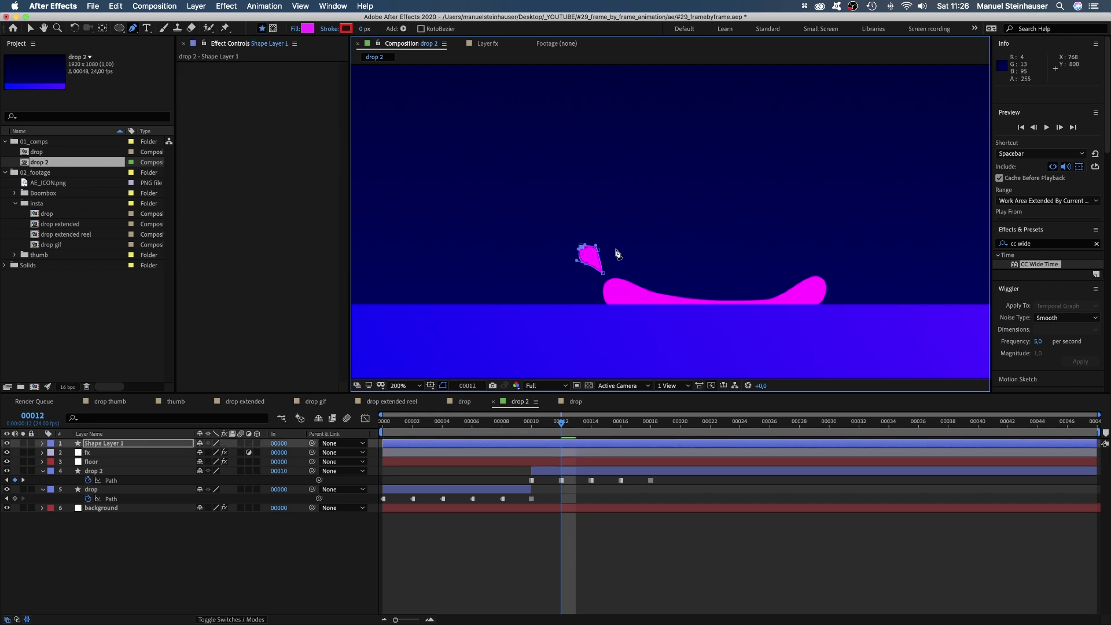
- Move the new shape layer below the floor, name it 'splash', and start it at frame 12
key(v)
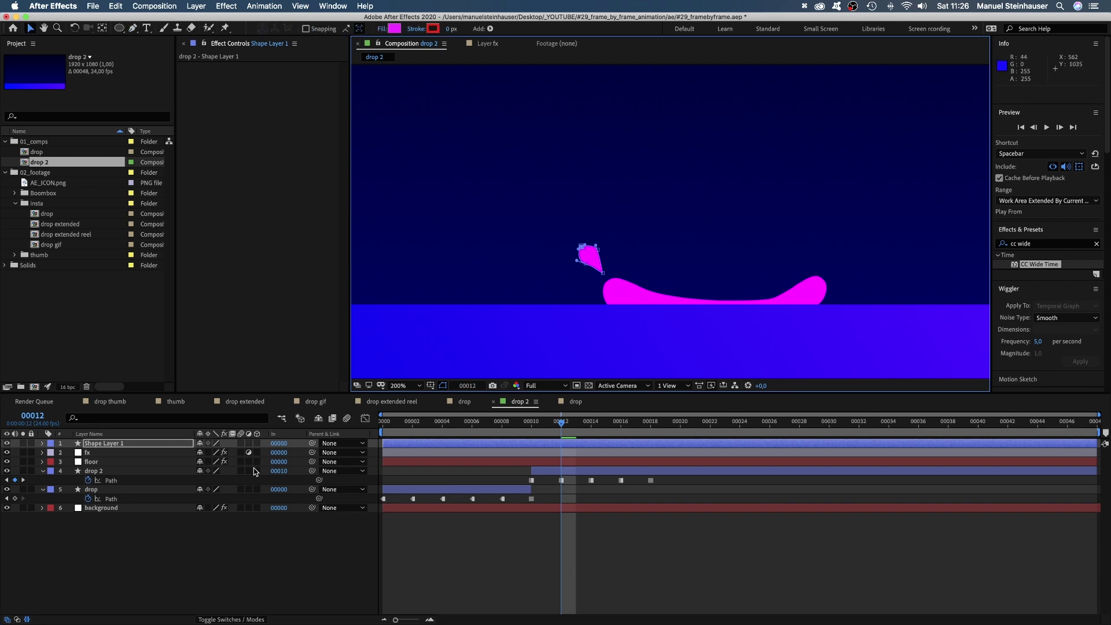
drag(119, 441, 119, 467)
key(Return)
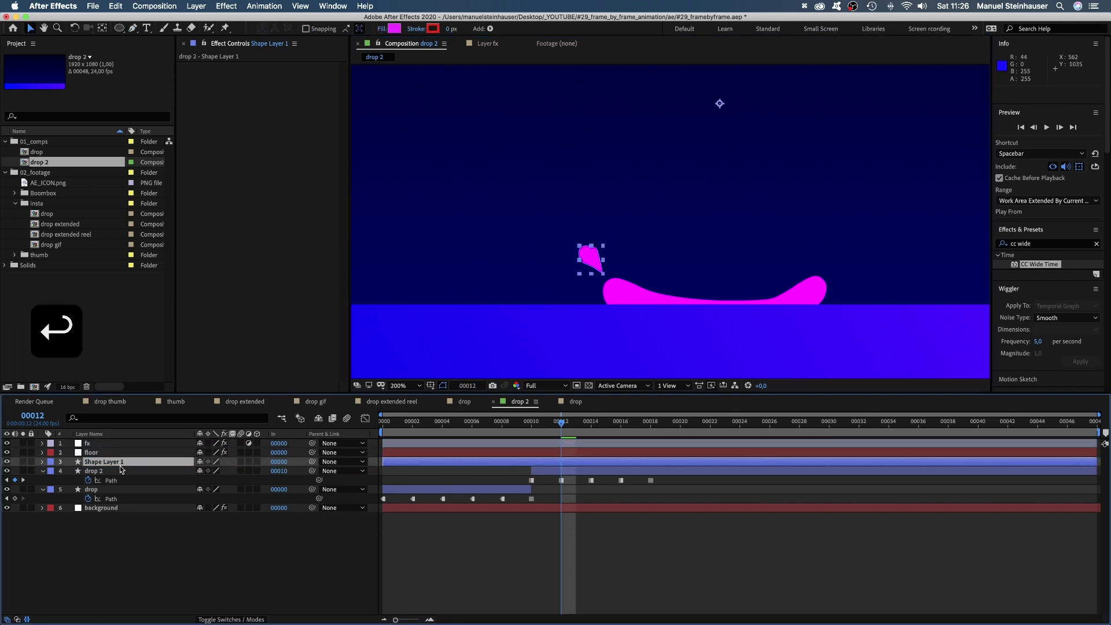
text(splash)
key(Return)
drag(383, 464, 532, 470)
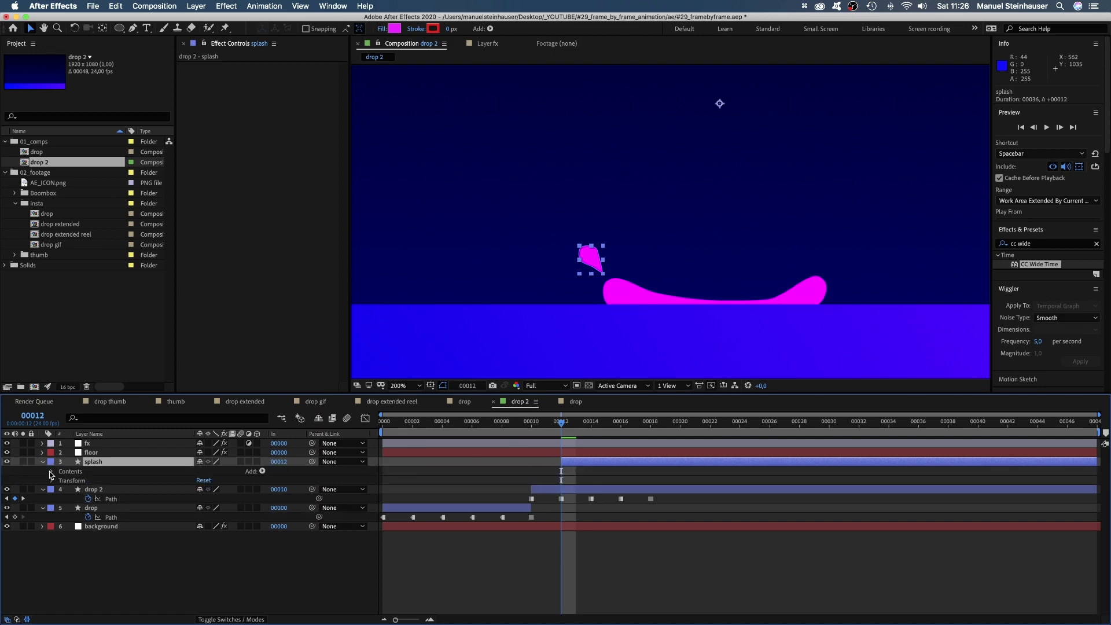
- Add a Hold keyframe on the splash layer's Path 1 at frame 12
click(52, 471)
click(61, 481)
click(71, 490)
click(88, 499)
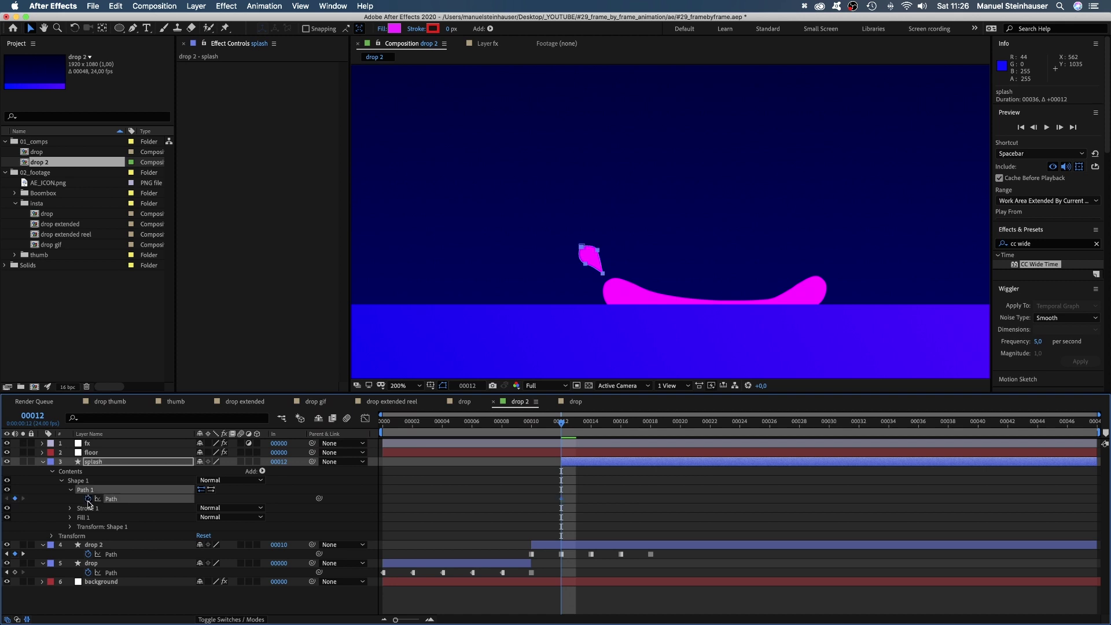
key(u)
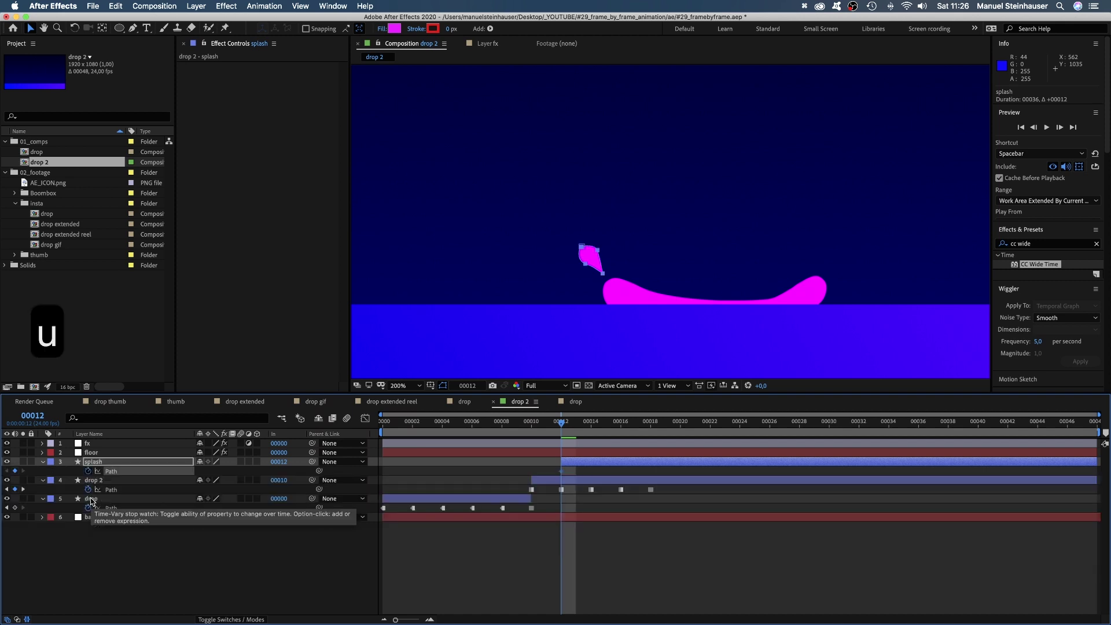
right_click(561, 472)
click(602, 555)
- At frame 14, move the splash droplet left, and turn CC Wide Time back on
drag(567, 428, 589, 421)
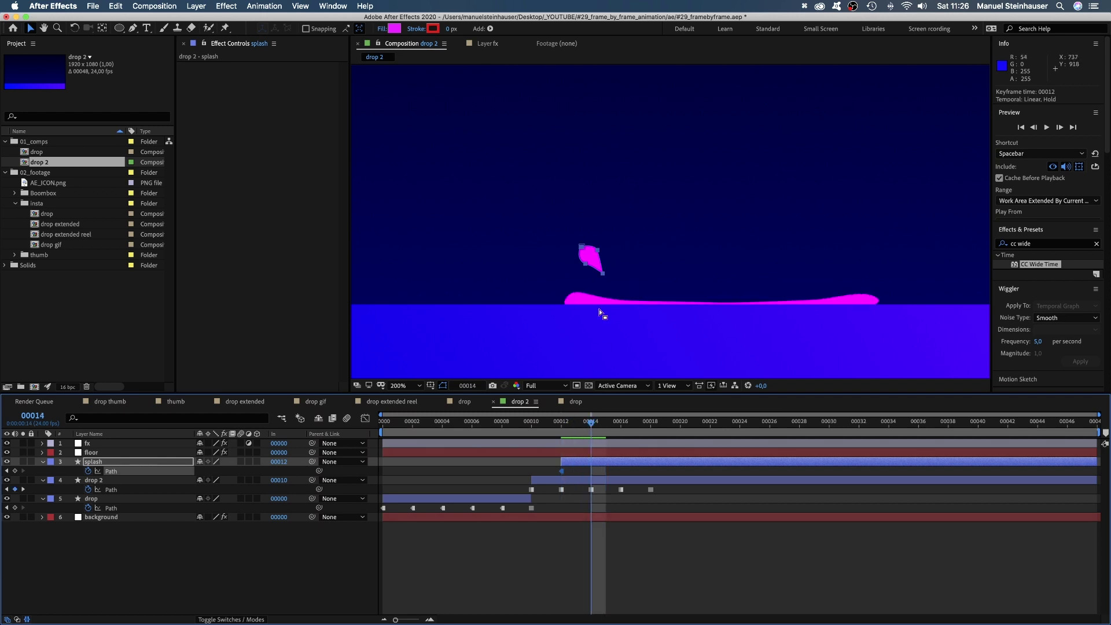
drag(581, 249, 528, 241)
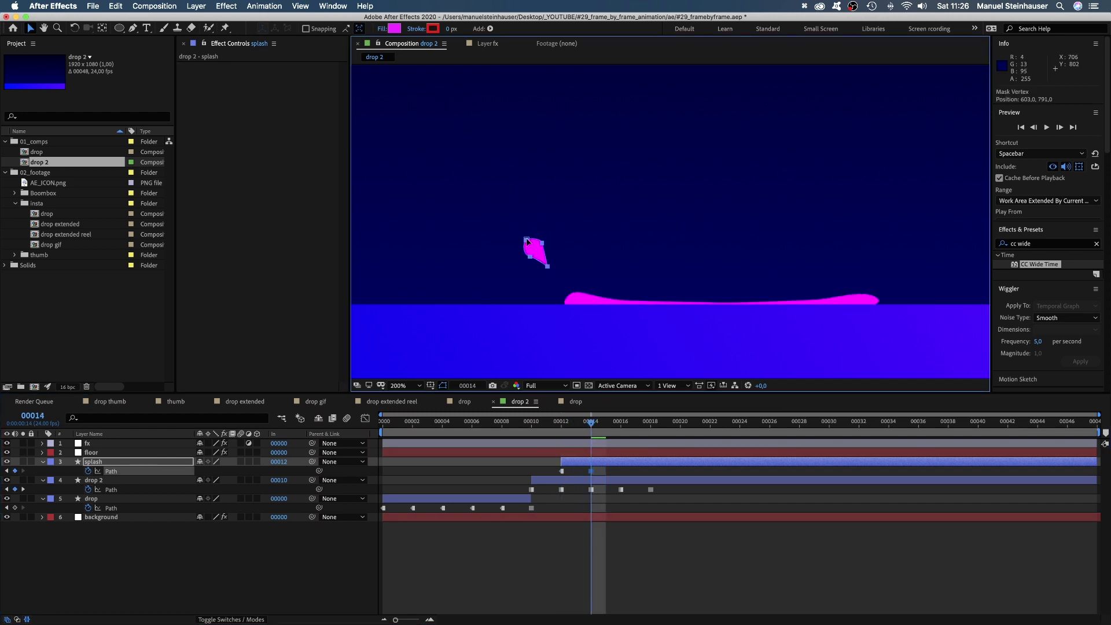
click(87, 444)
click(190, 86)
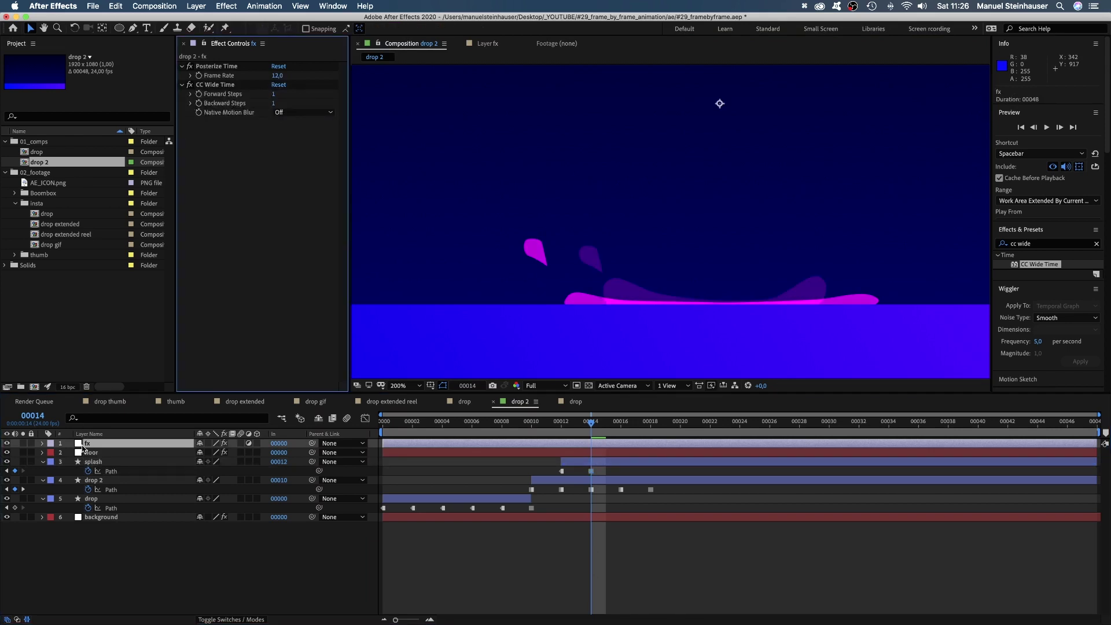
- Rotate and reposition the splash droplet at frame 14, then reshape it at frame 16
click(591, 471)
double_click(533, 239)
drag(553, 271, 505, 287)
key(Return)
click(549, 253)
key(Page_Down)
key(Page_Down)
key(super+t)
key(Return)
click(521, 272)
- Key the droplet descending onto the floor, widening and flattening through frames 18–24
key(Page_Down)
key(Page_Down)
drag(517, 301, 522, 304)
drag(133, 28, 156, 63)
drag(505, 287, 541, 305)
key(v)
key(Page_Down)
key(Page_Down)
drag(479, 304, 501, 301)
key(Page_Down)
key(Page_Down)
drag(541, 305, 516, 314)
key(Page_Down)
key(Page_Down)
- Return the view to 100%, rewind to the start, and preview the full animation
click(399, 386)
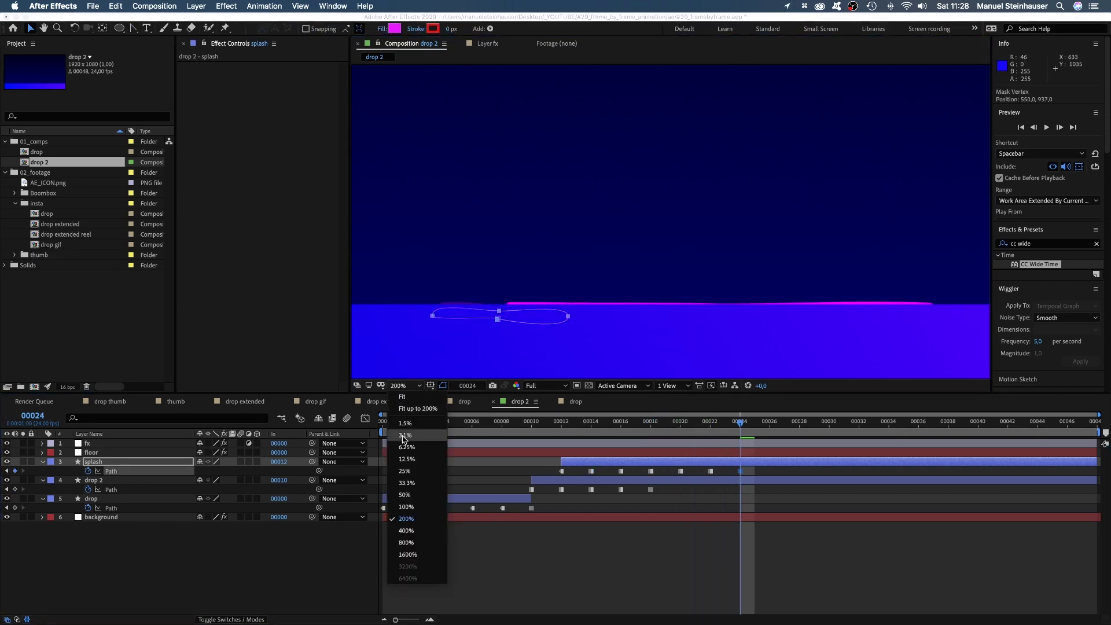
click(408, 507)
key(space)
drag(586, 215, 575, 268)
drag(564, 426, 383, 426)
click(87, 443)
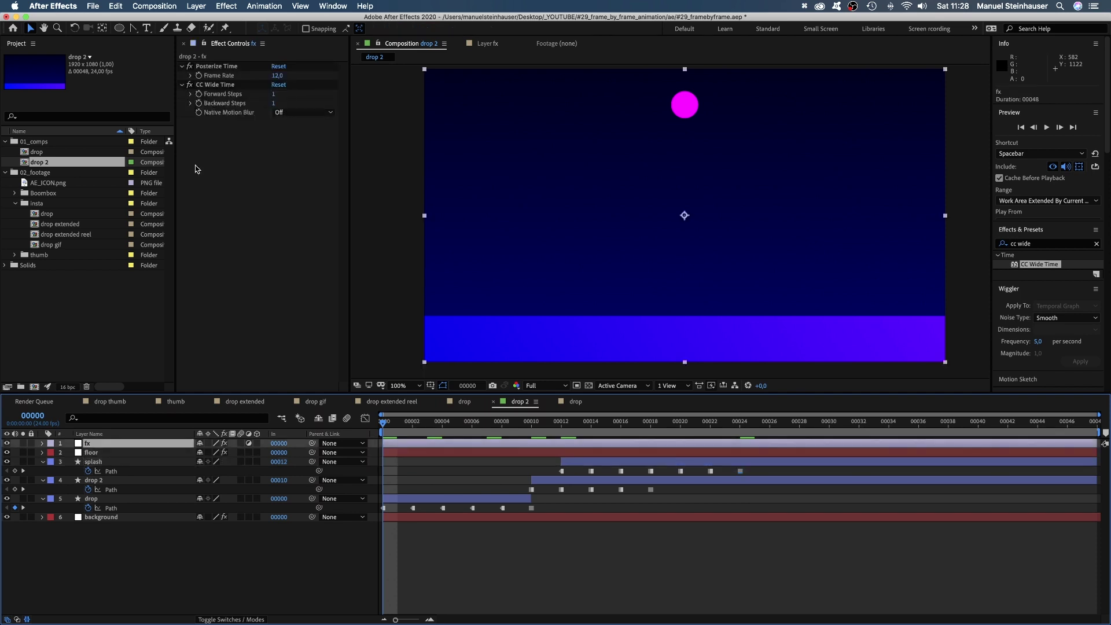
key(KP_0)
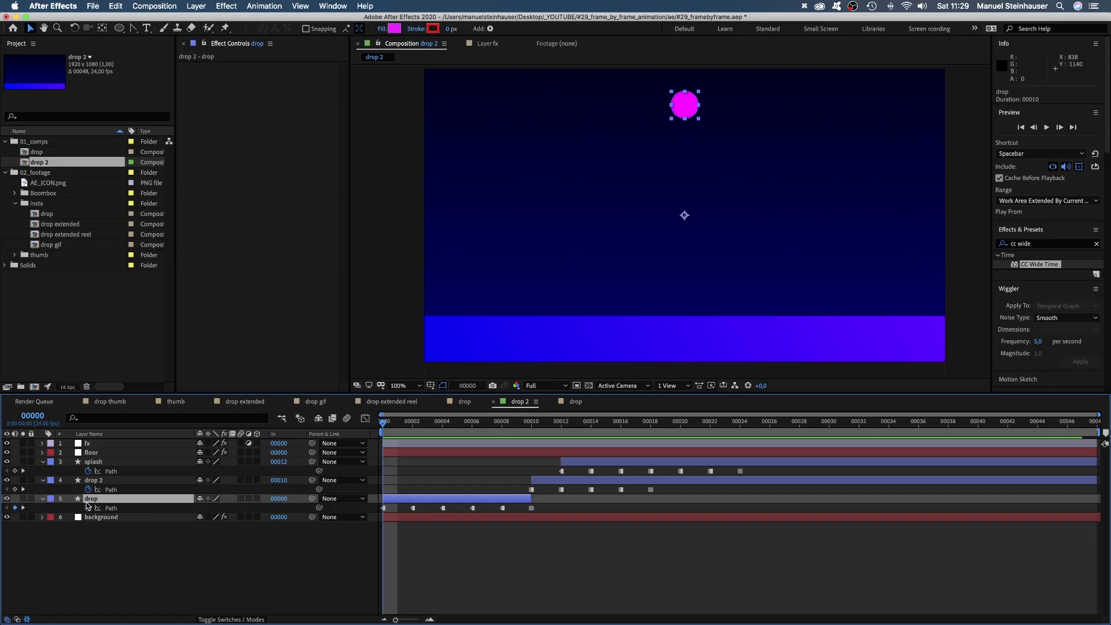
- Add a Bevel and Emboss style to the drop with size 30 and soften 14
right_click(88, 499)
mouse_move(116, 497)
mouse_move(135, 466)
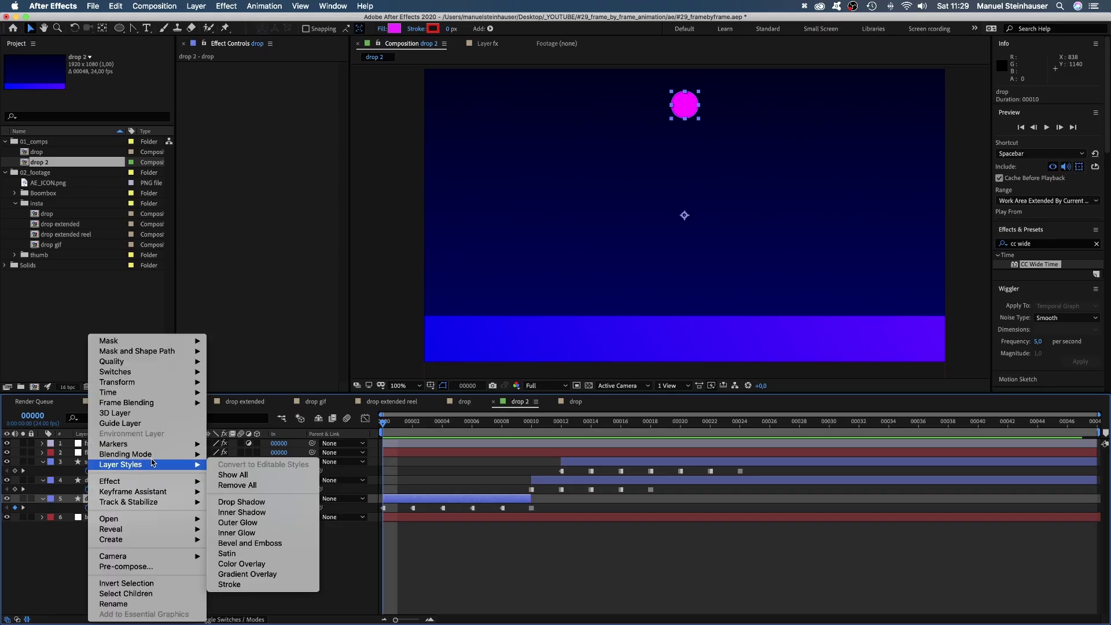
click(265, 543)
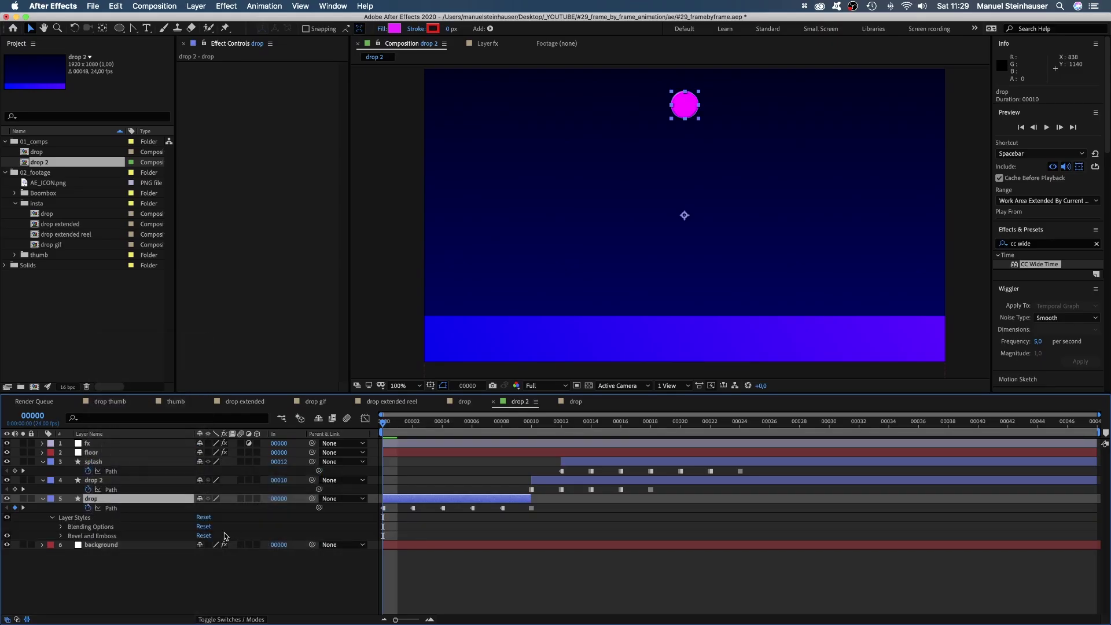
click(62, 536)
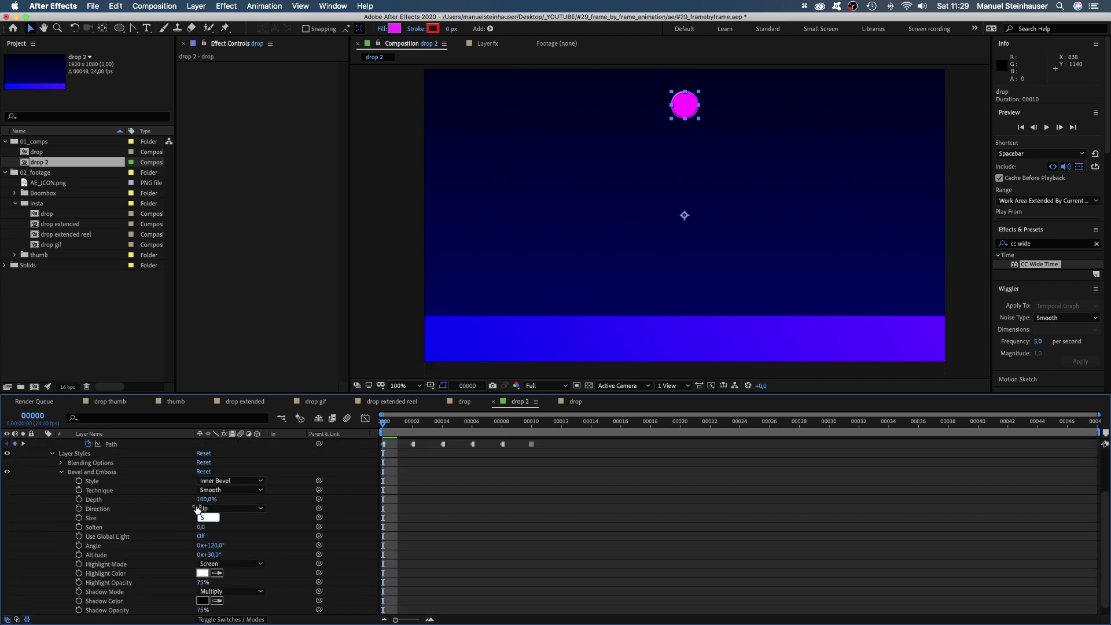
text(30)
key(Return)
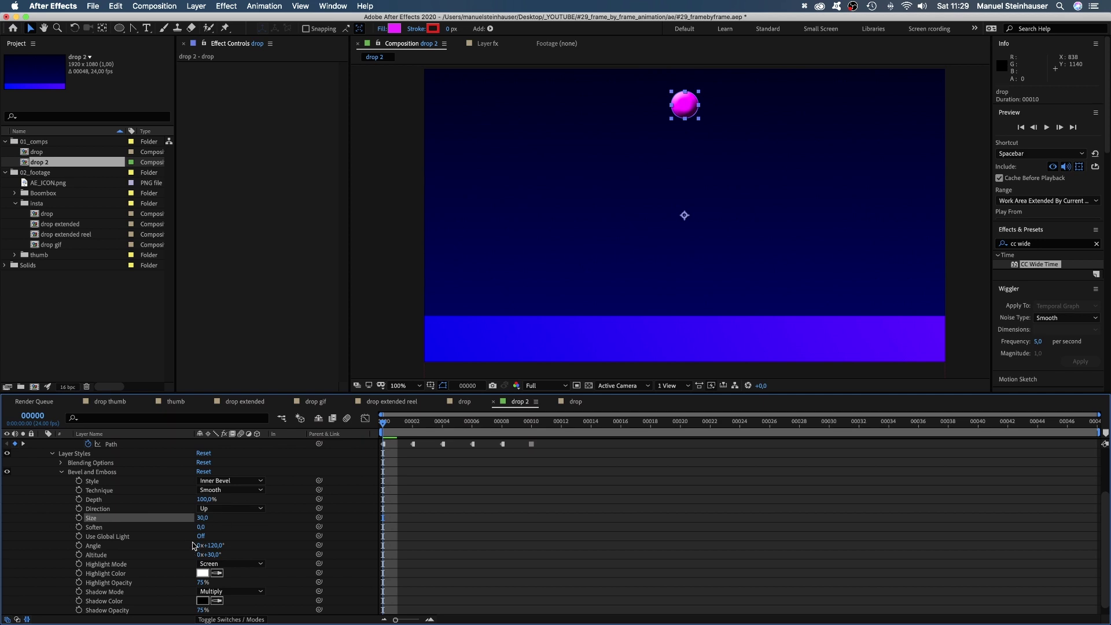
text(14)
key(Return)
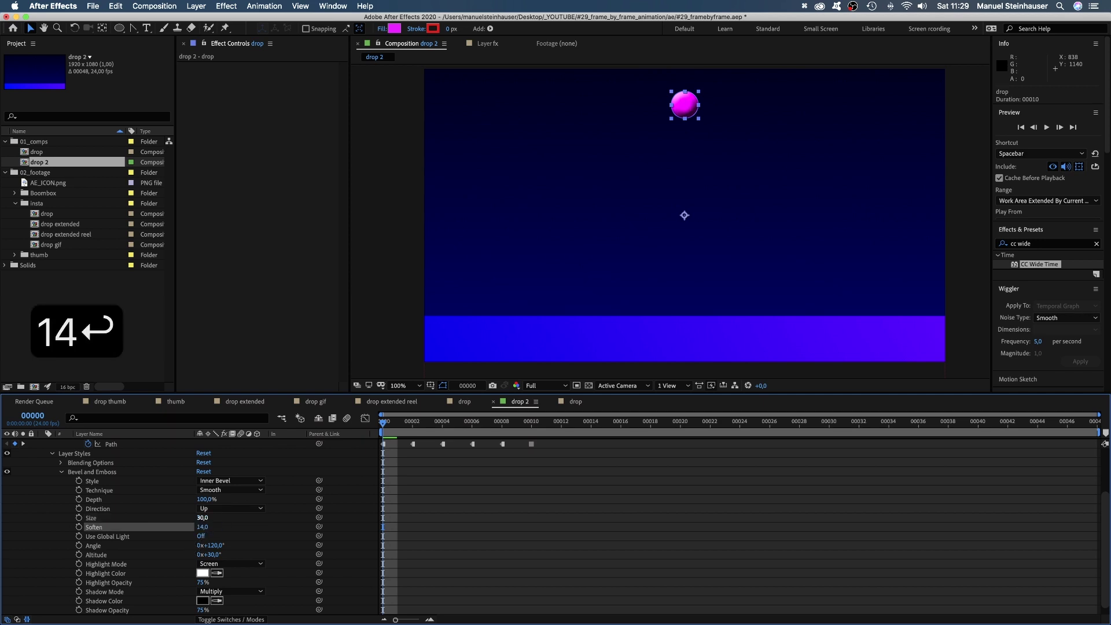
- Set the bevel shadow colour to dark blue and collapse the Bevel and Emboss settings
click(204, 602)
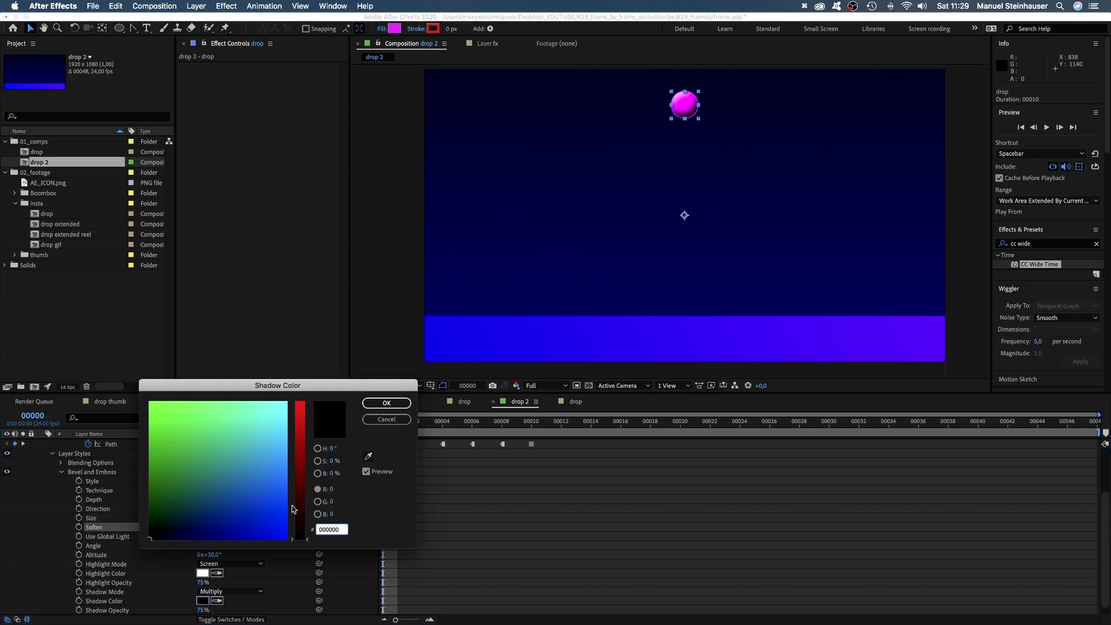
click(266, 531)
mouse_move(231, 524)
mouse_down()
mouse_move(235, 536)
mouse_move(236, 526)
mouse_up()
click(387, 403)
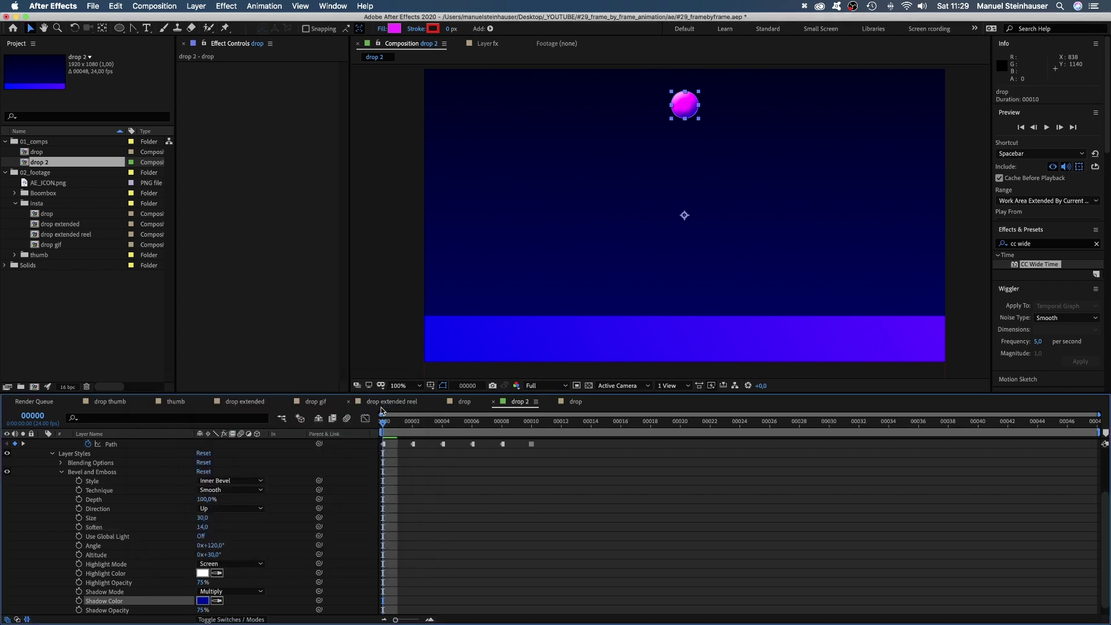
click(61, 473)
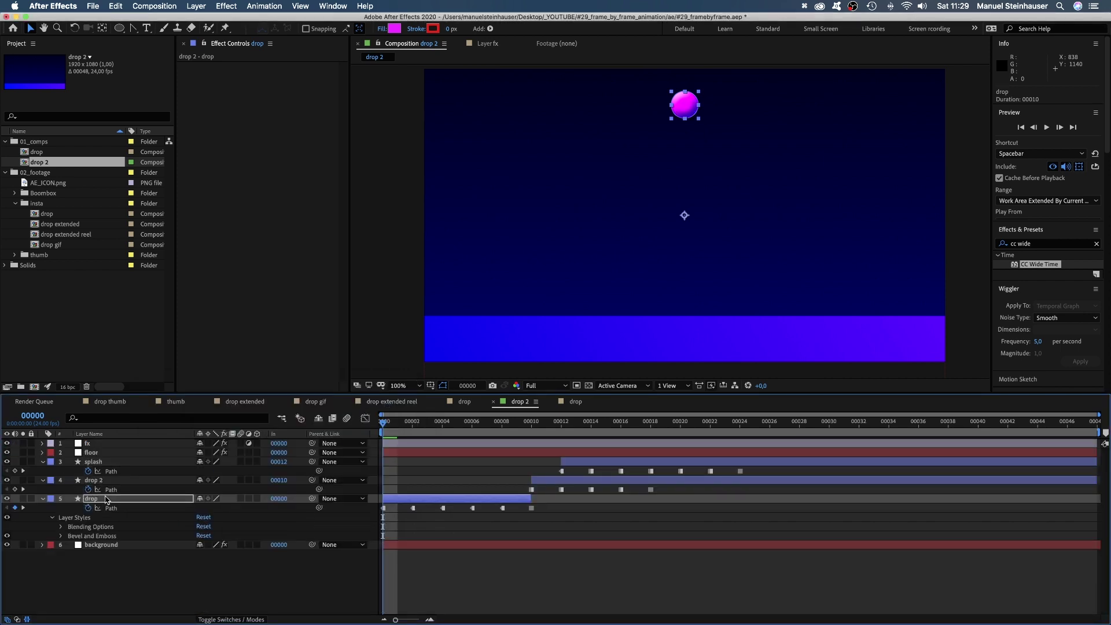
- Add an Inner Shadow style to the drop with Lighten blend mode
right_click(106, 500)
mouse_move(147, 467)
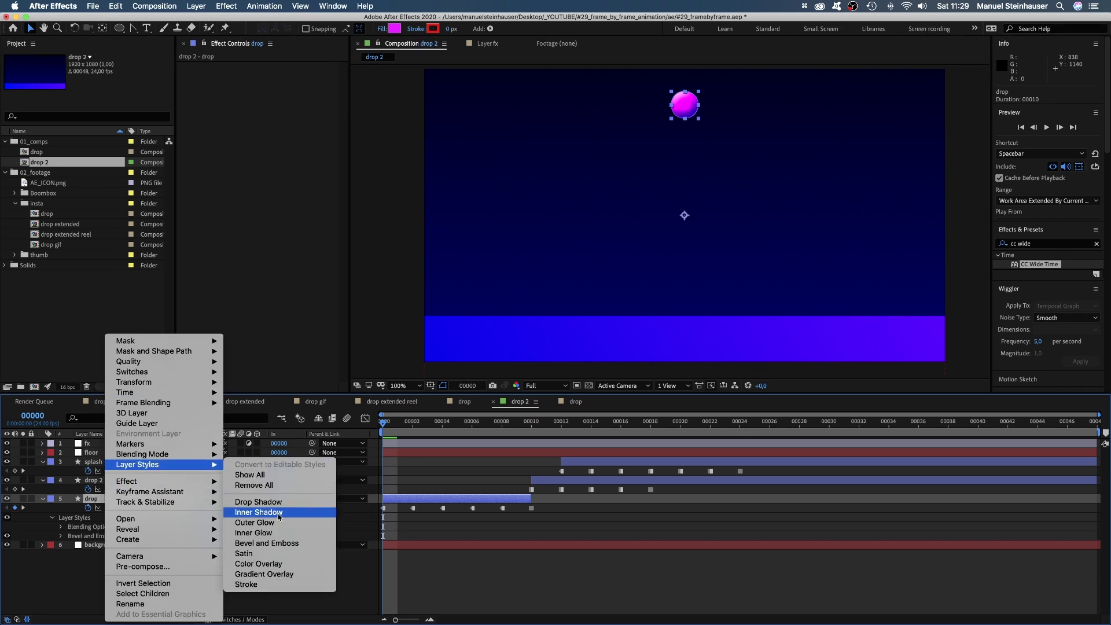
click(280, 513)
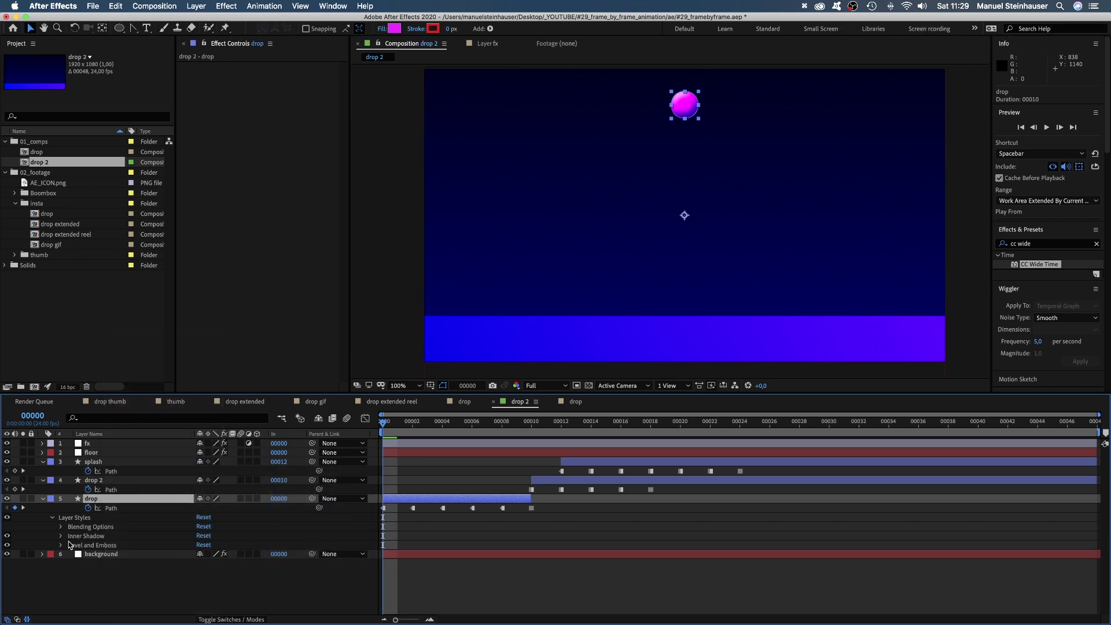
click(61, 536)
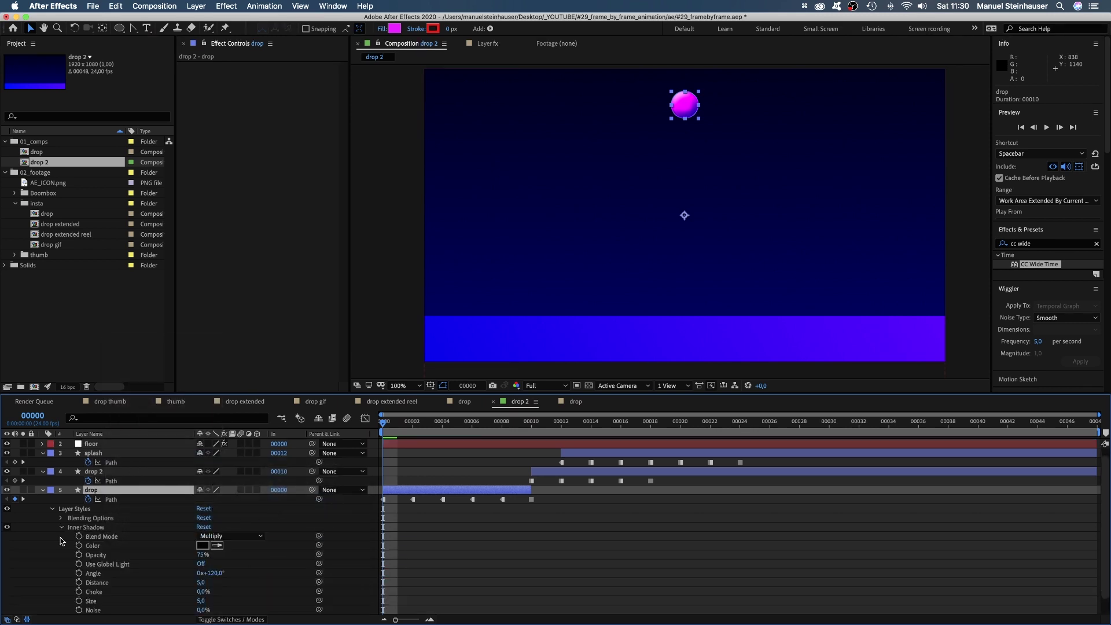
click(207, 537)
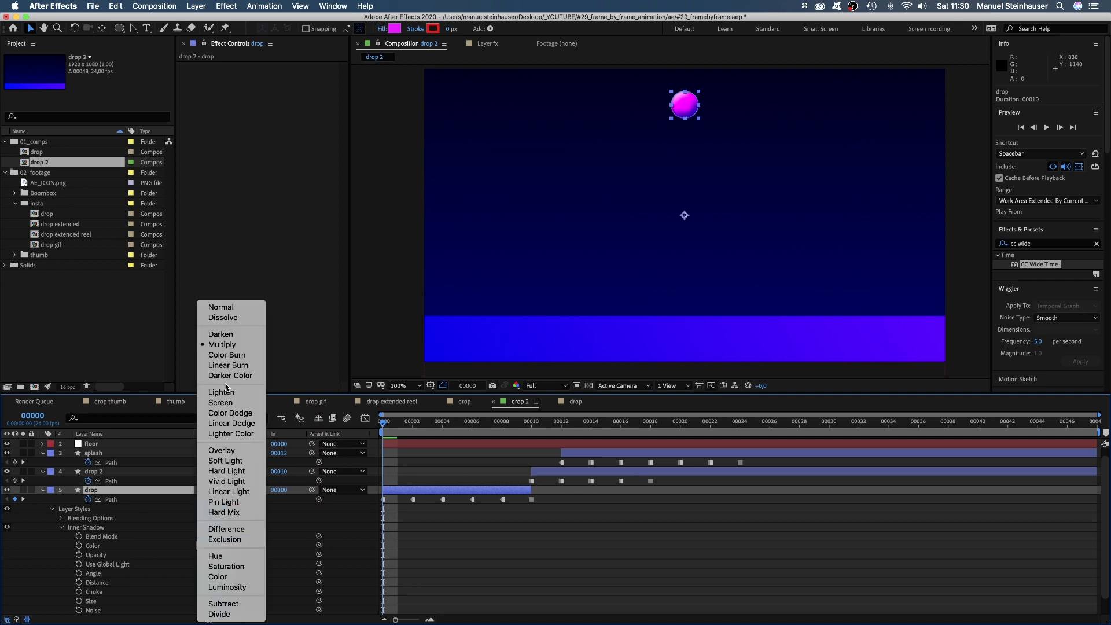
click(227, 394)
- Make the inner shadow white with a distance of 2
click(202, 547)
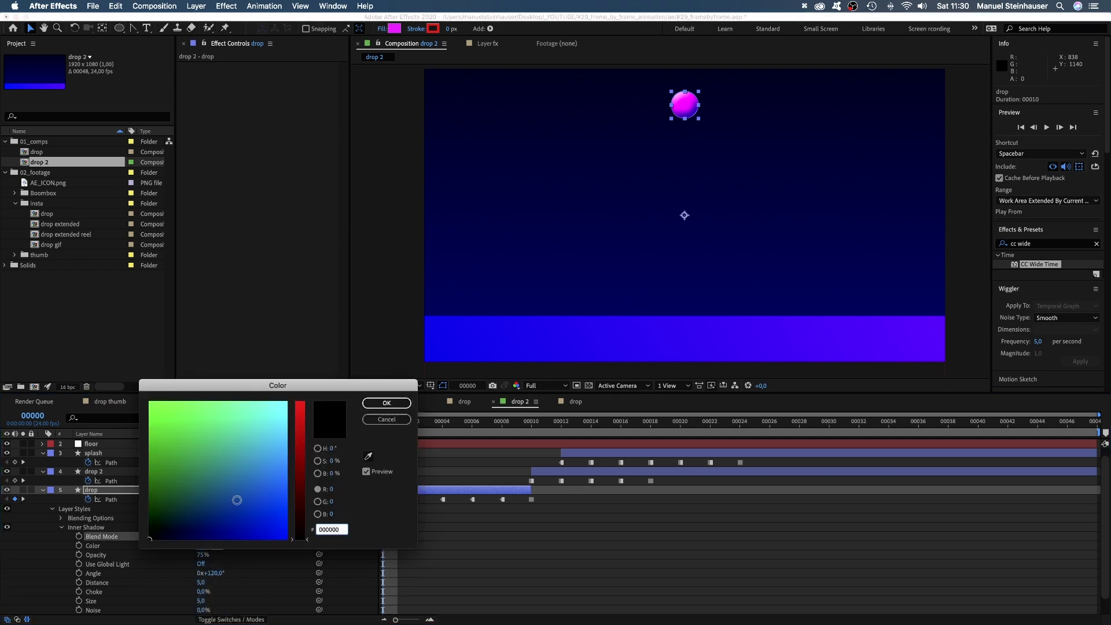
drag(268, 441, 305, 375)
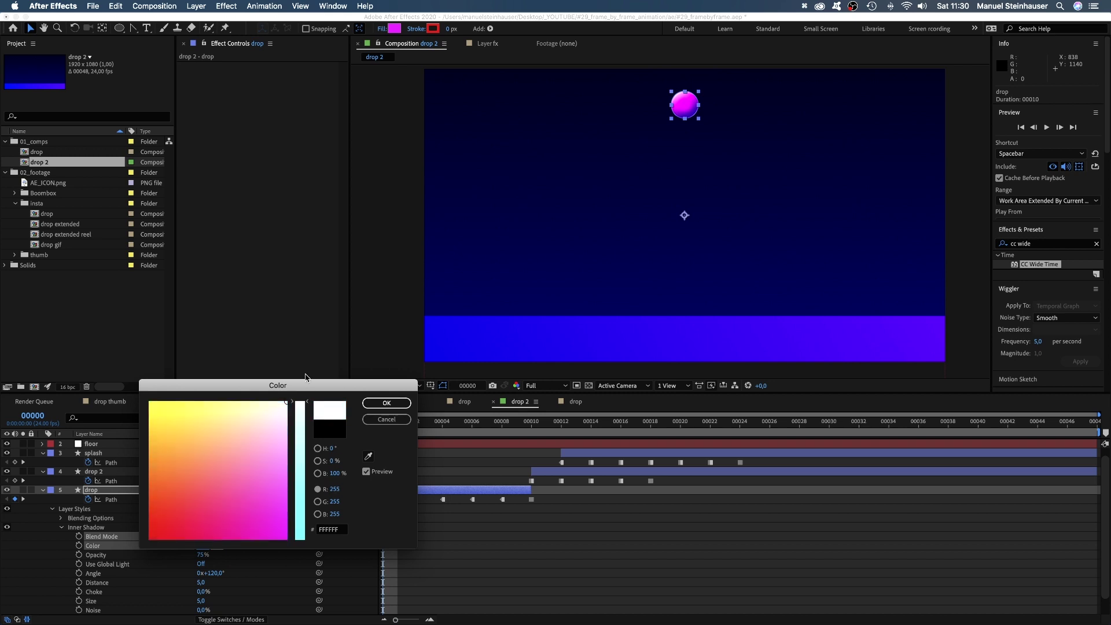
click(384, 404)
click(201, 584)
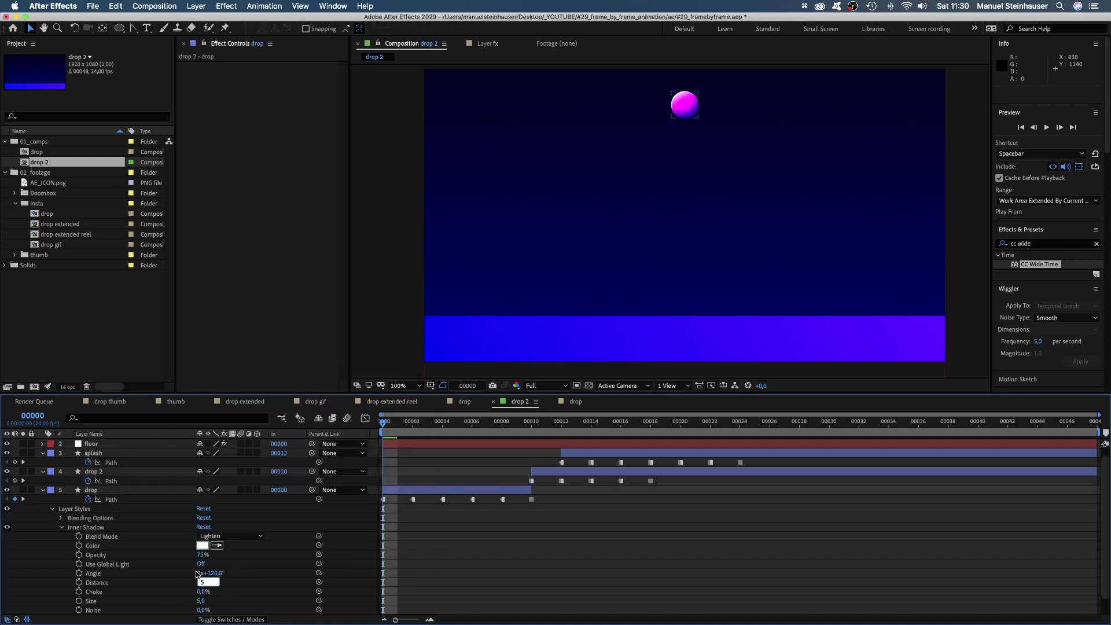
text(2)
key(Return)
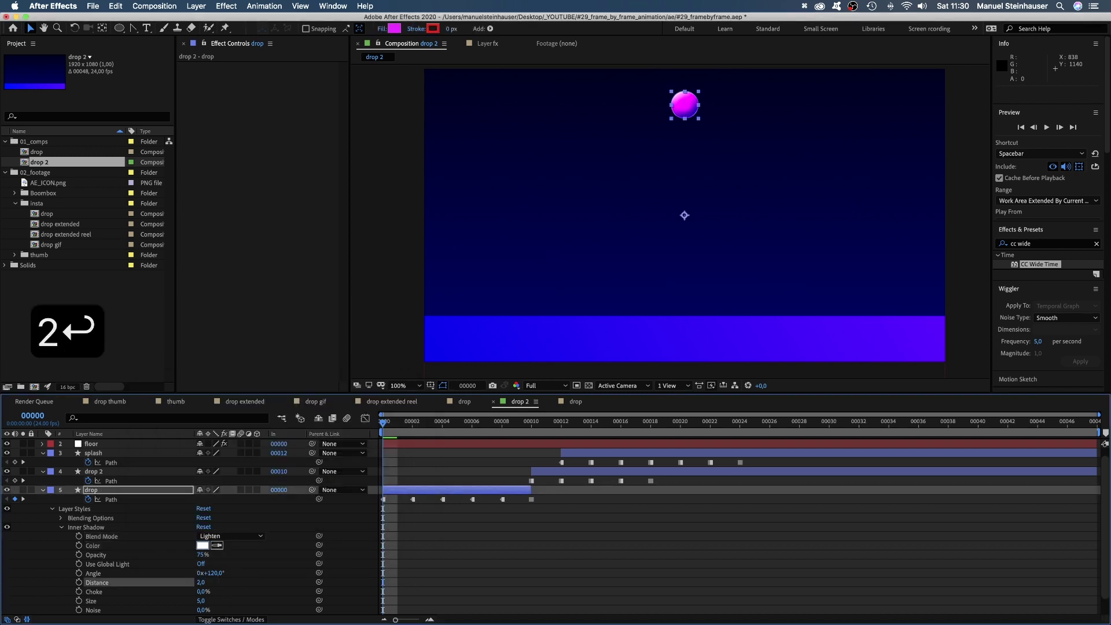
- At 400% view, add 18% noise to the inner shadow, then return to 100%
click(399, 386)
click(409, 544)
drag(919, 216, 619, 310)
drag(202, 611, 206, 610)
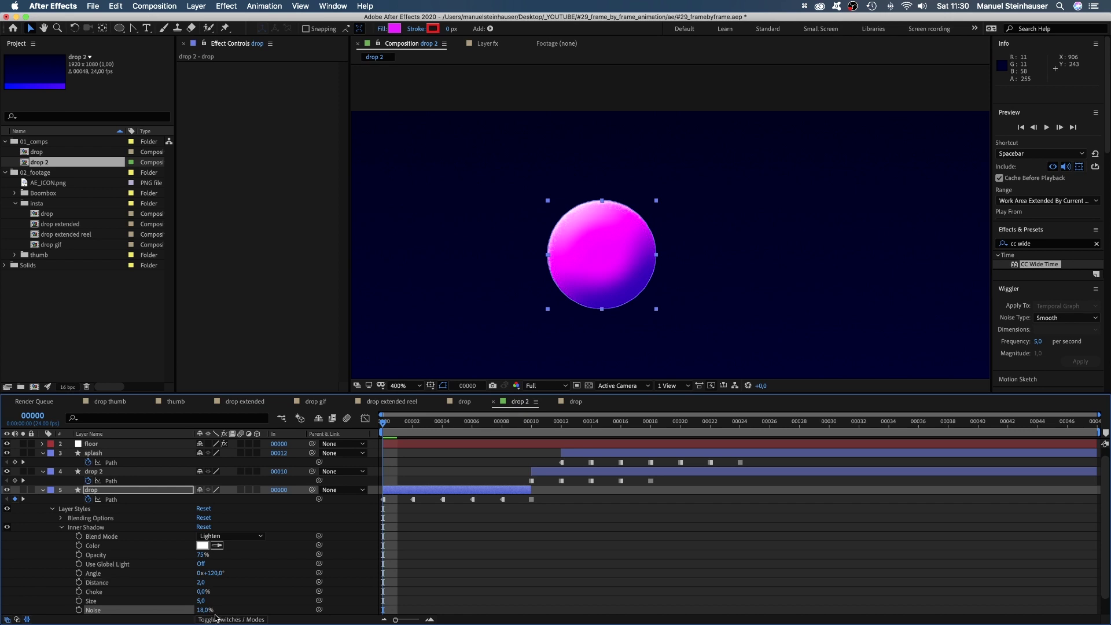
click(393, 386)
click(408, 497)
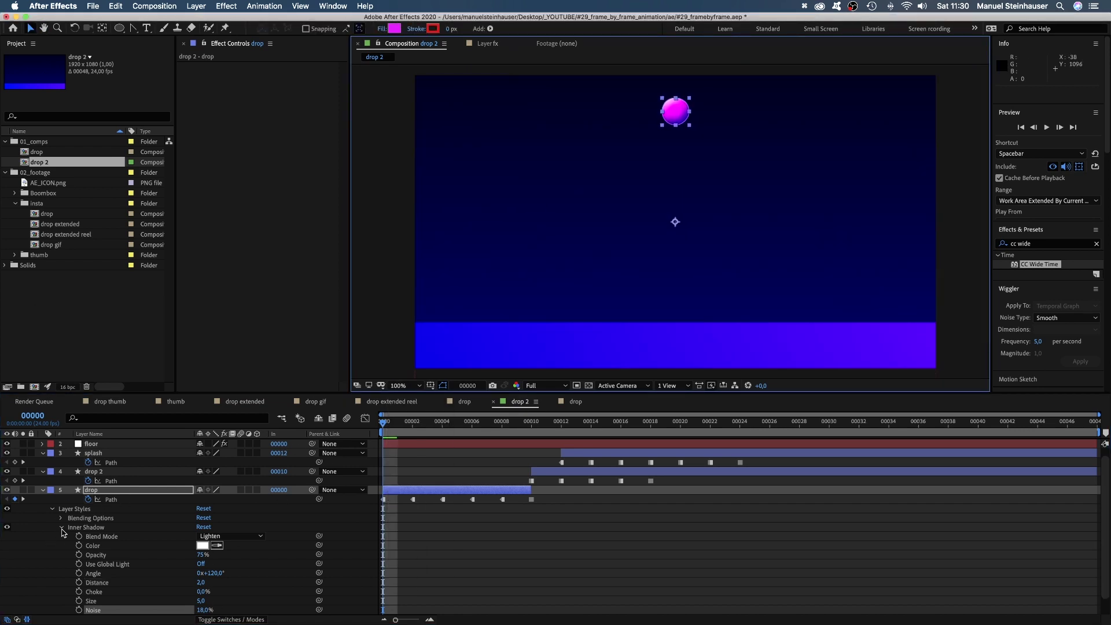
- Copy the drop's Bevel and Emboss and Inner Shadow styles onto the drop 2 layer
click(62, 528)
key(space)
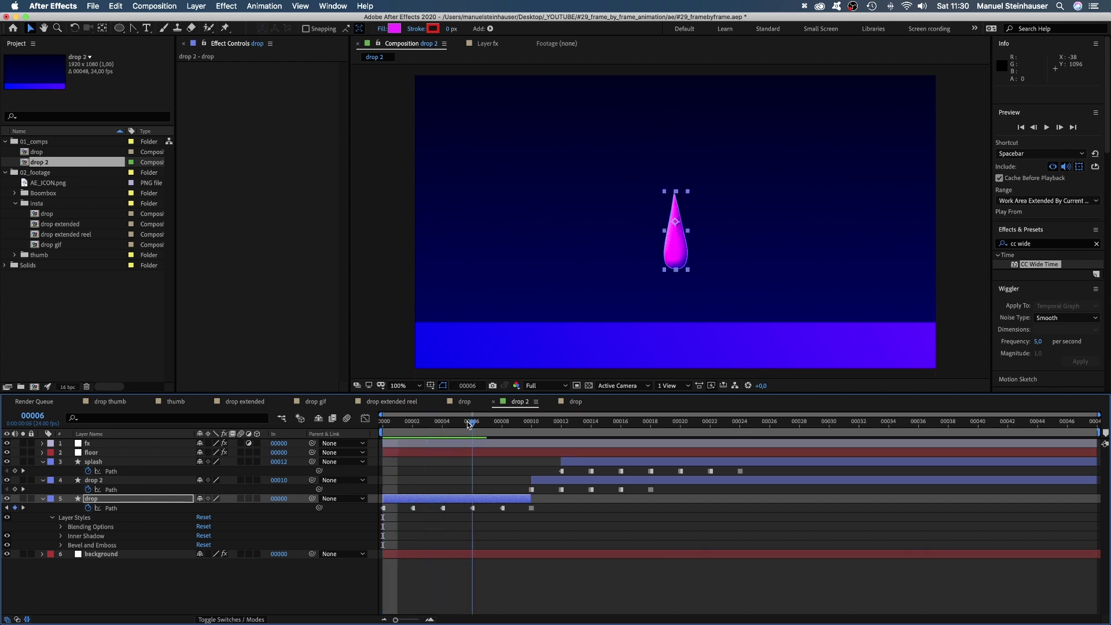
click(78, 520)
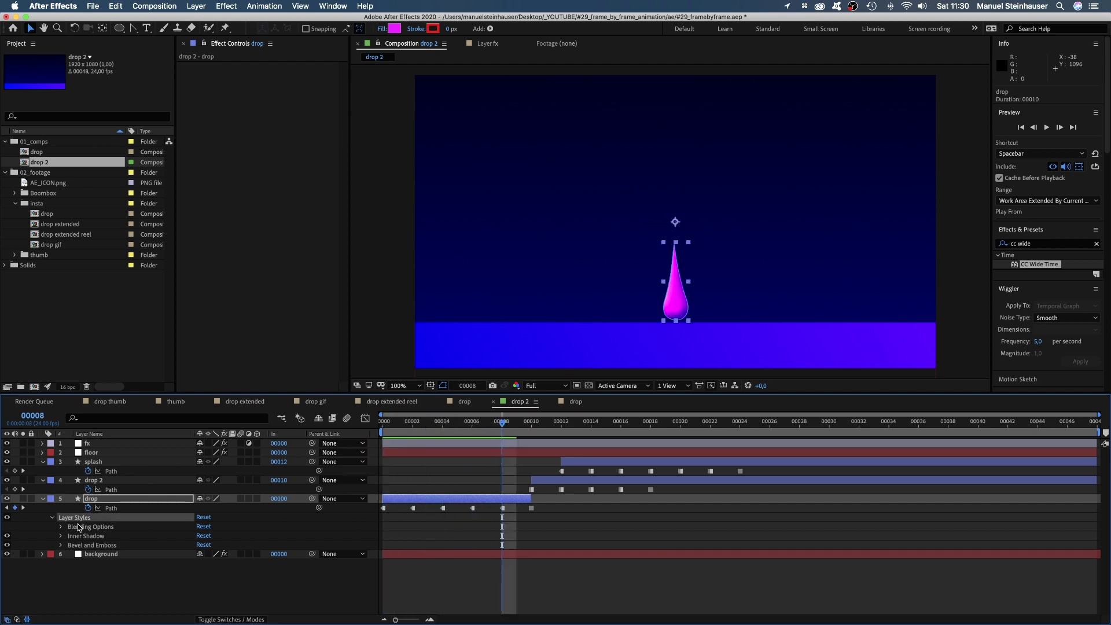
key(super+c)
click(98, 482)
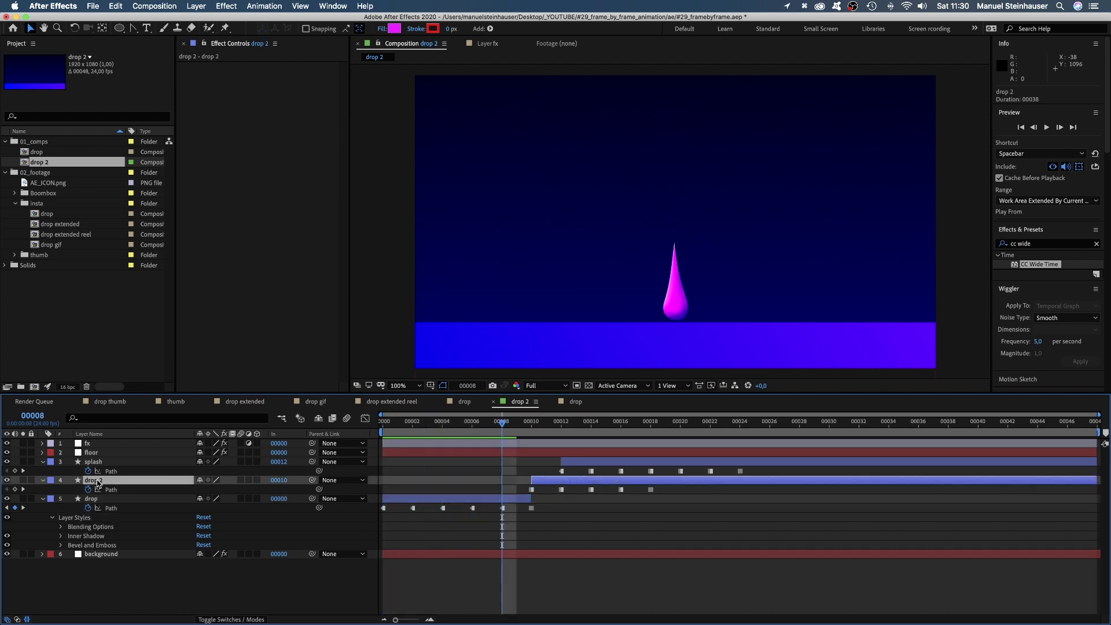
key(super+v)
- Paste the same layer styles onto the splash layer and preview the animation
click(96, 463)
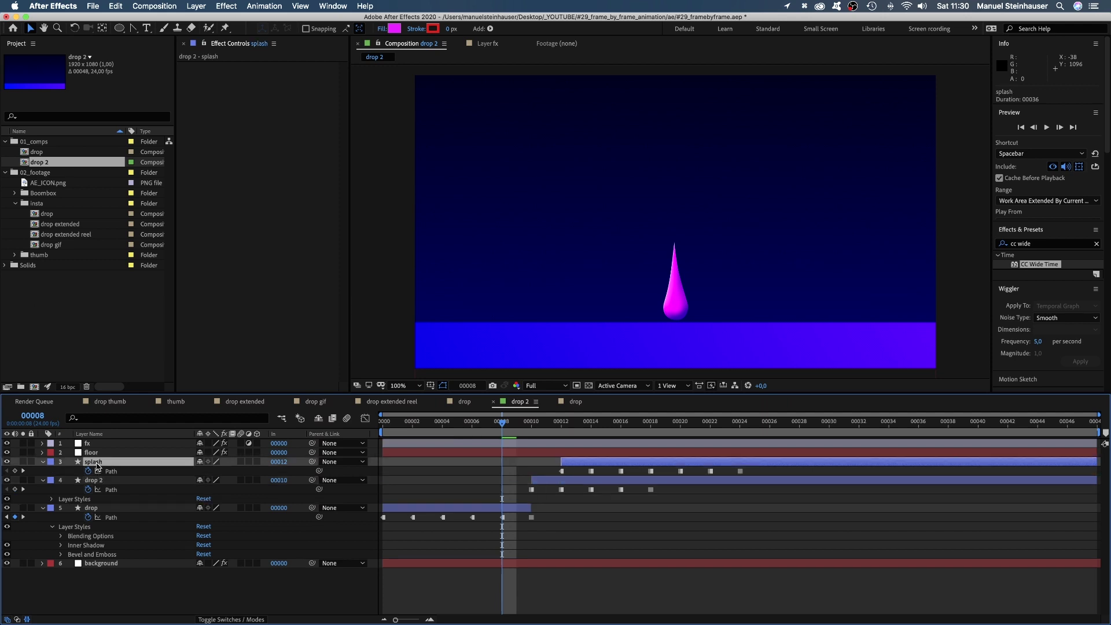
key(super+v)
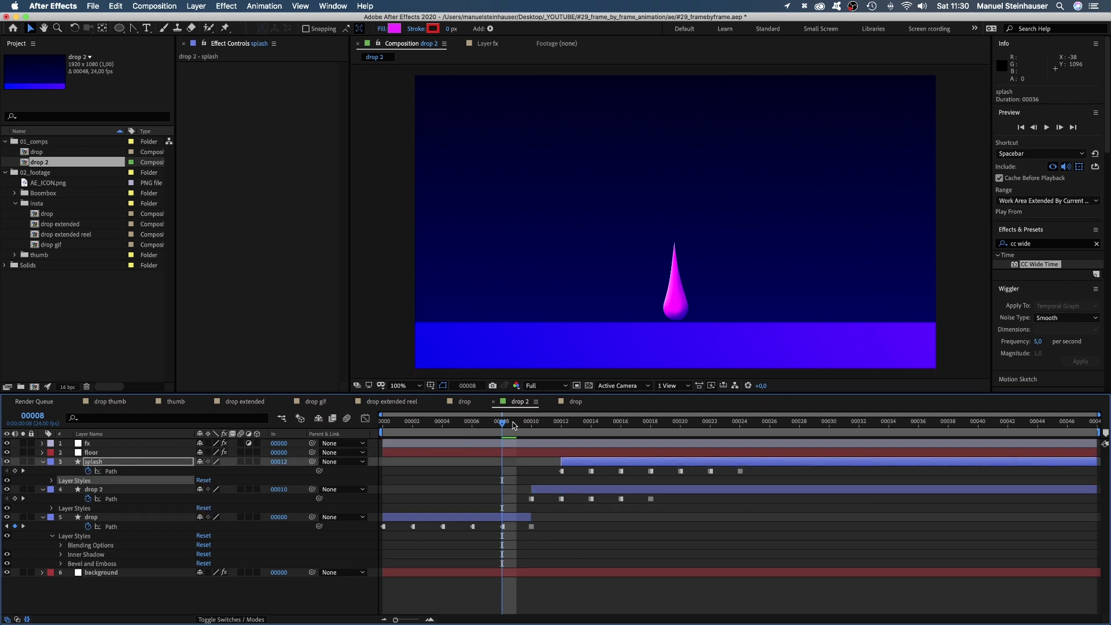
key(space)
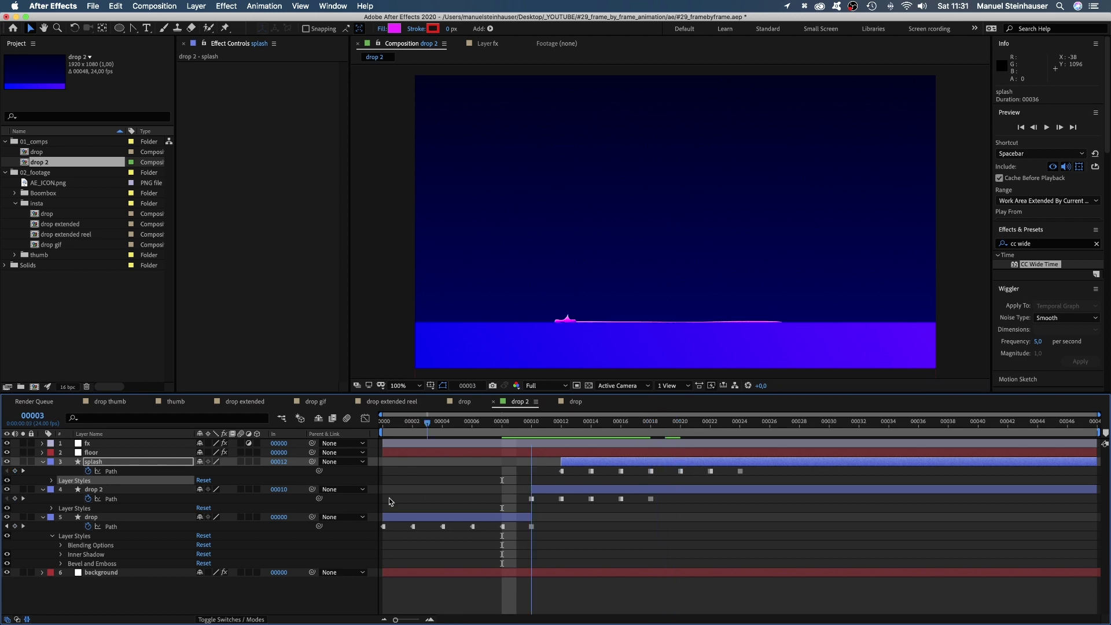
key(0)
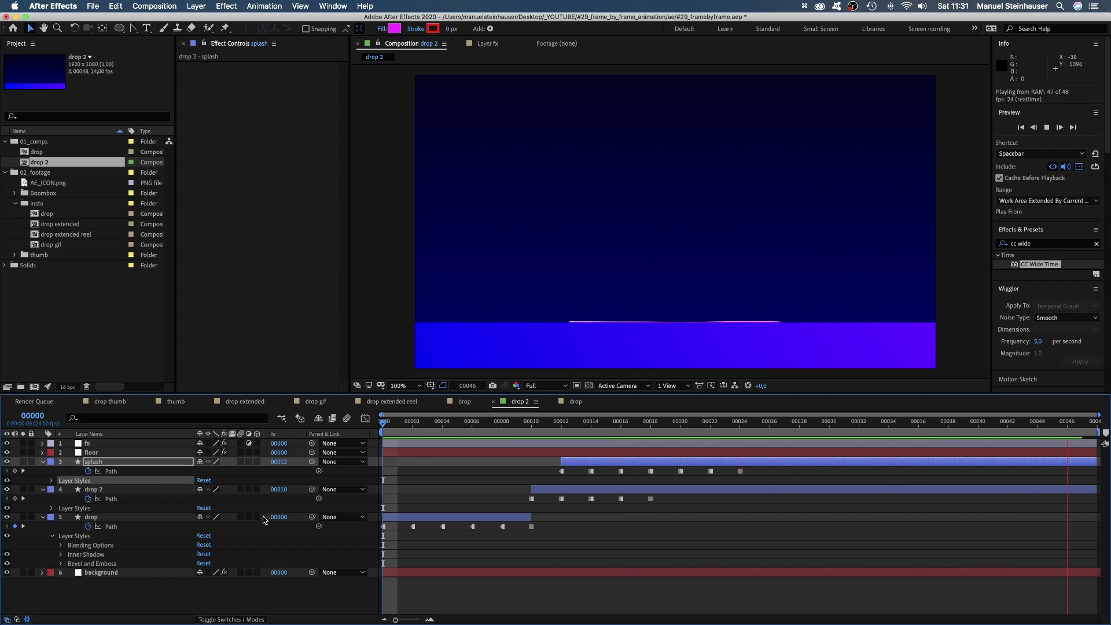
- Open 'drop extended' from the Project panel and RAM-preview it with numpad 0
key(0)
double_click(67, 223)
key(0)
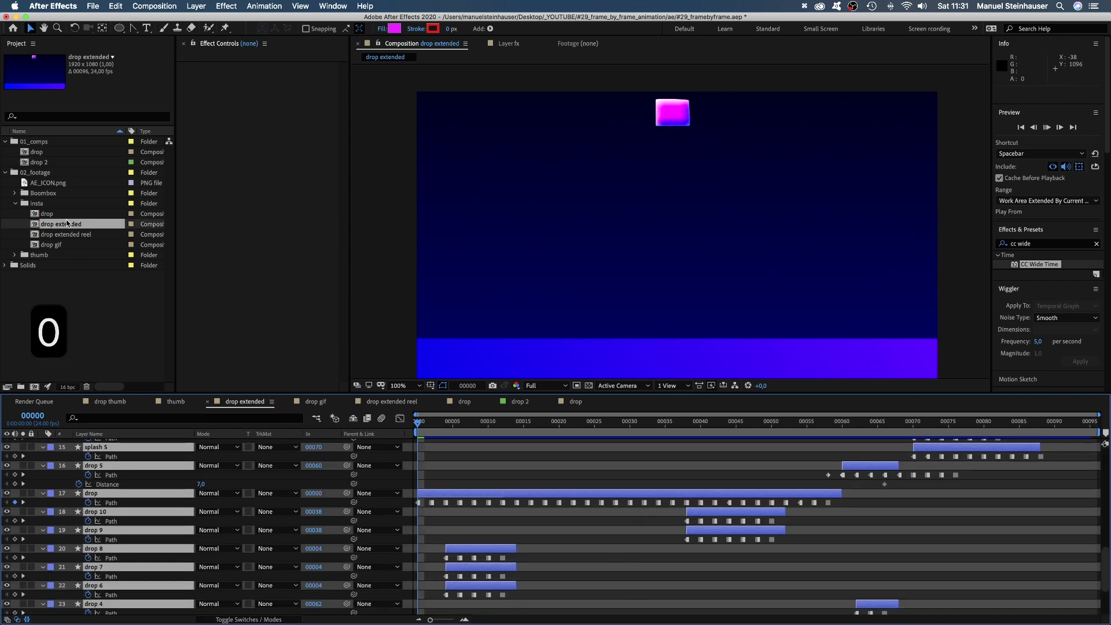